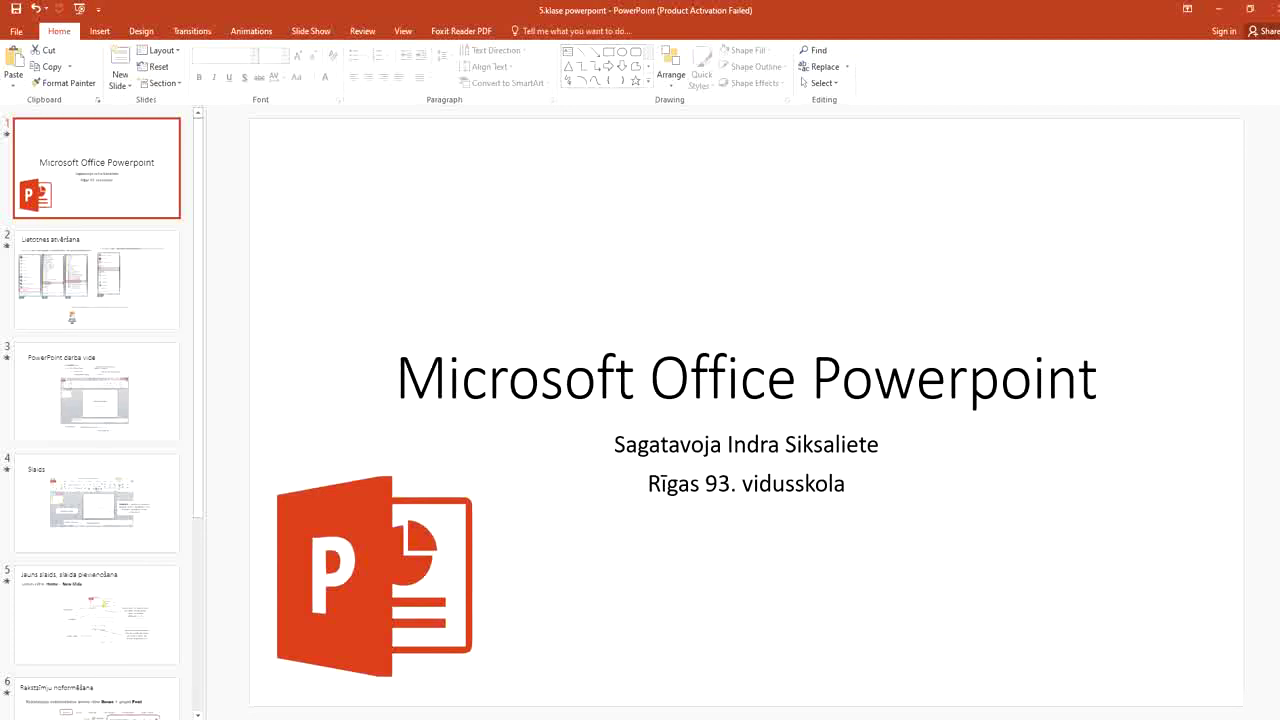
Select the slide 2 thumbnail to display 'Lietotnes atvēršana'.
{"action": "left_click", "coordinate": [147, 318]}
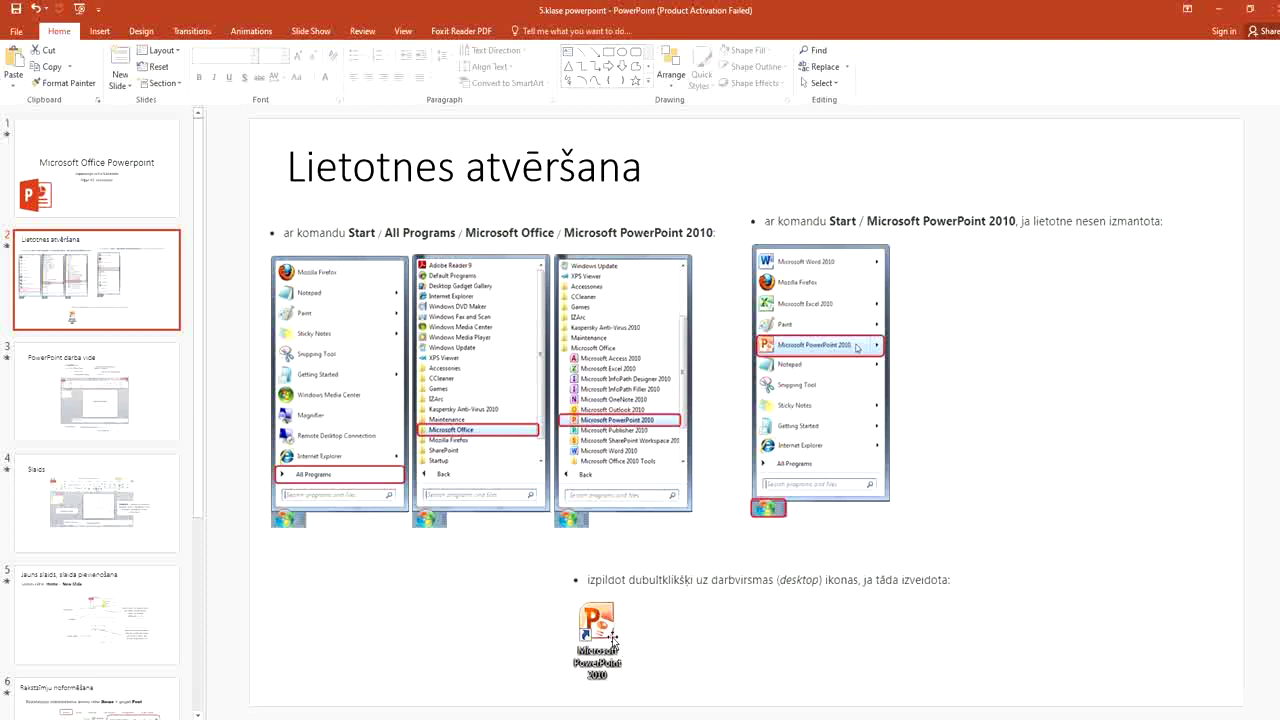
Select the slide 3 thumbnail to display 'PowerPoint darba vide'.
{"action": "left_click", "coordinate": [157, 427]}
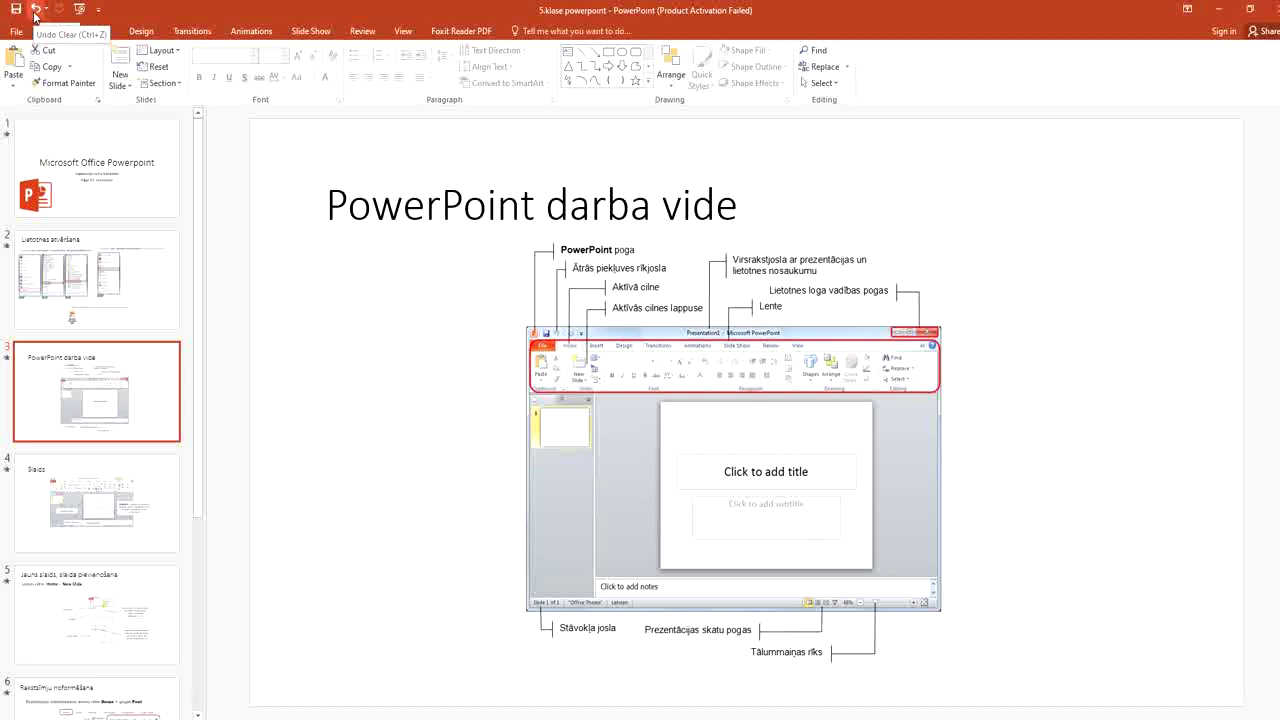
Glance at the Quick Access Toolbar options without changes, then switch to the Insert tab.
{"action": "left_click", "coordinate": [99, 12]}
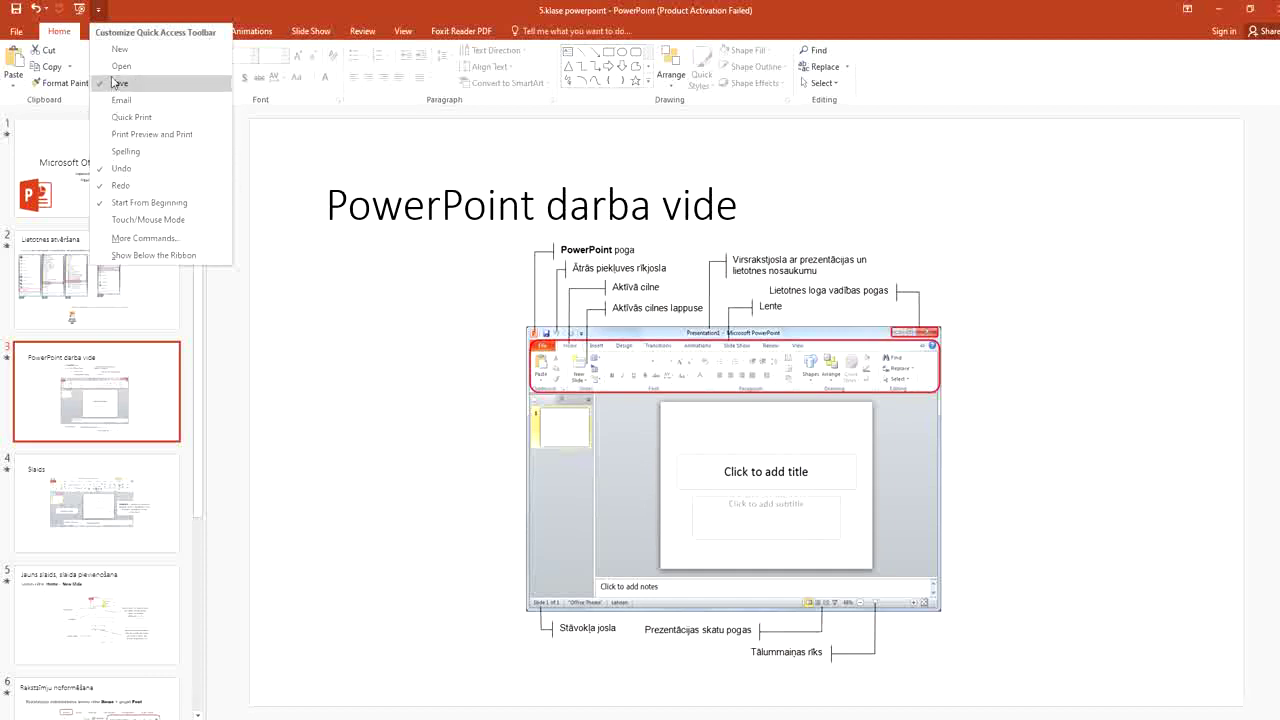
{"action": "left_click", "coordinate": [100, 13]}
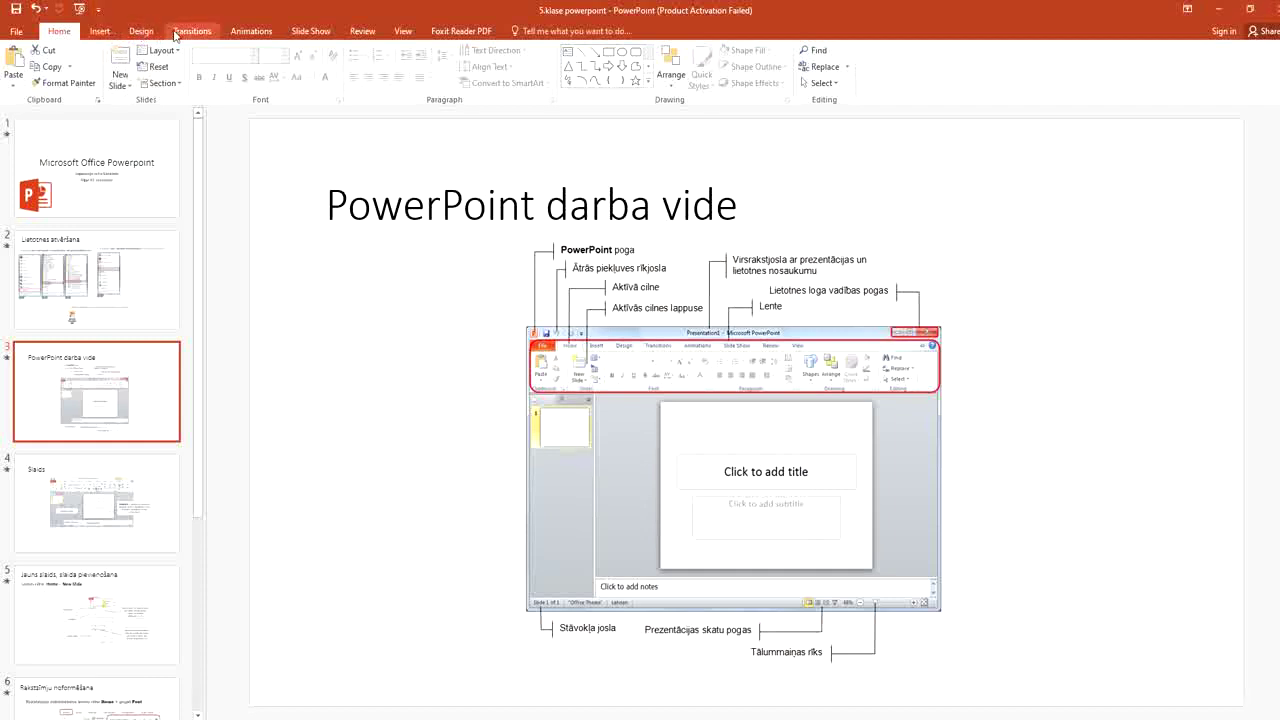
{"action": "left_click", "coordinate": [102, 33]}
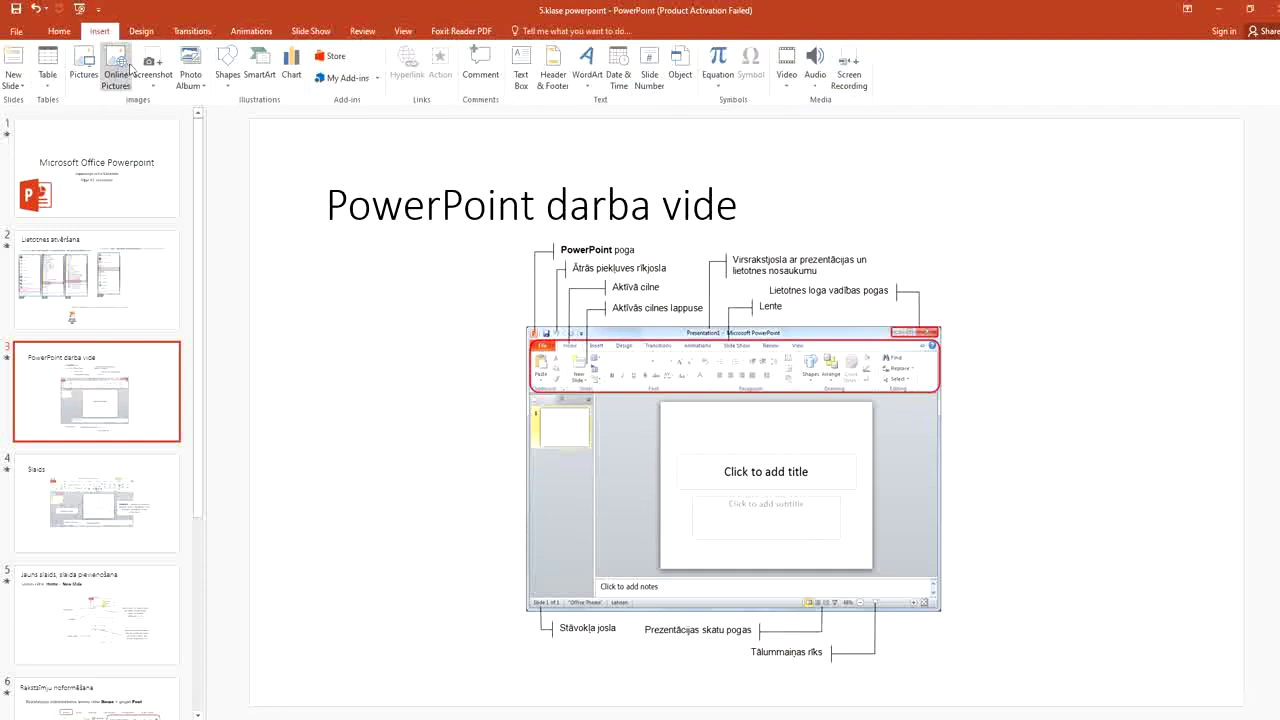
Return to the Home tab and advance to slide 4, 'Slaids'.
{"action": "left_click", "coordinate": [60, 31]}
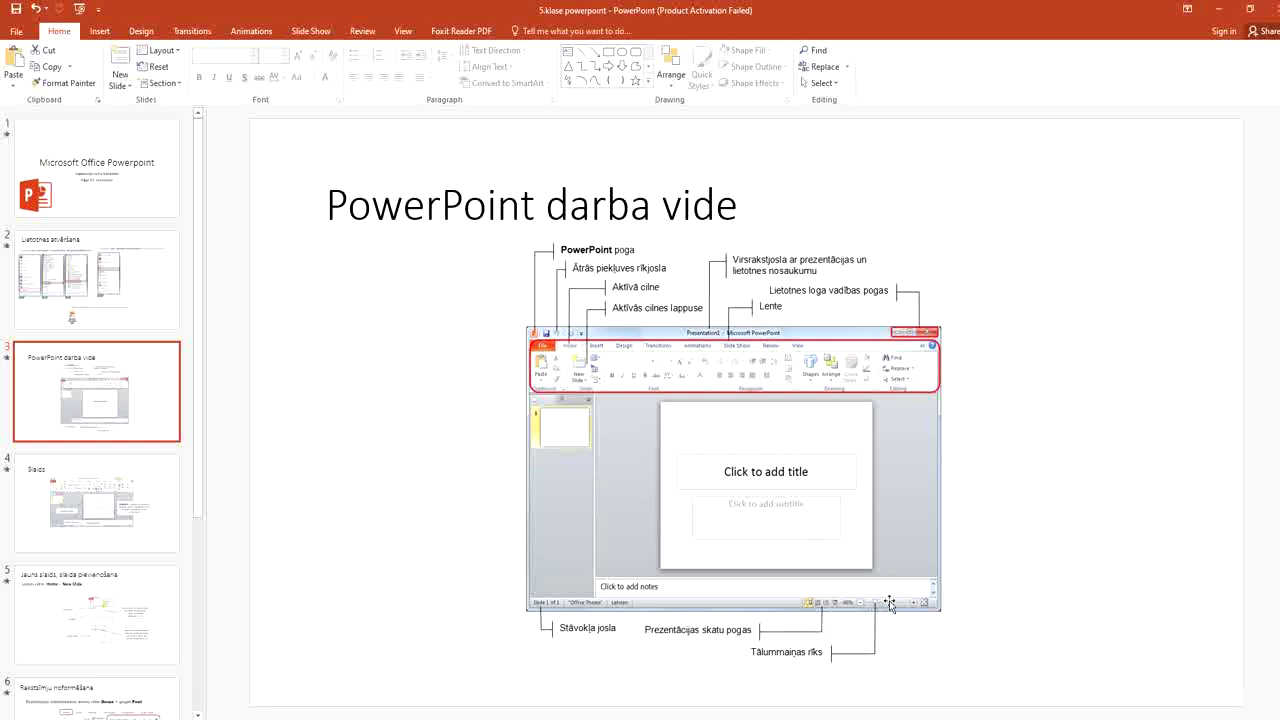
{"action": "key", "text": "Page_Down"}
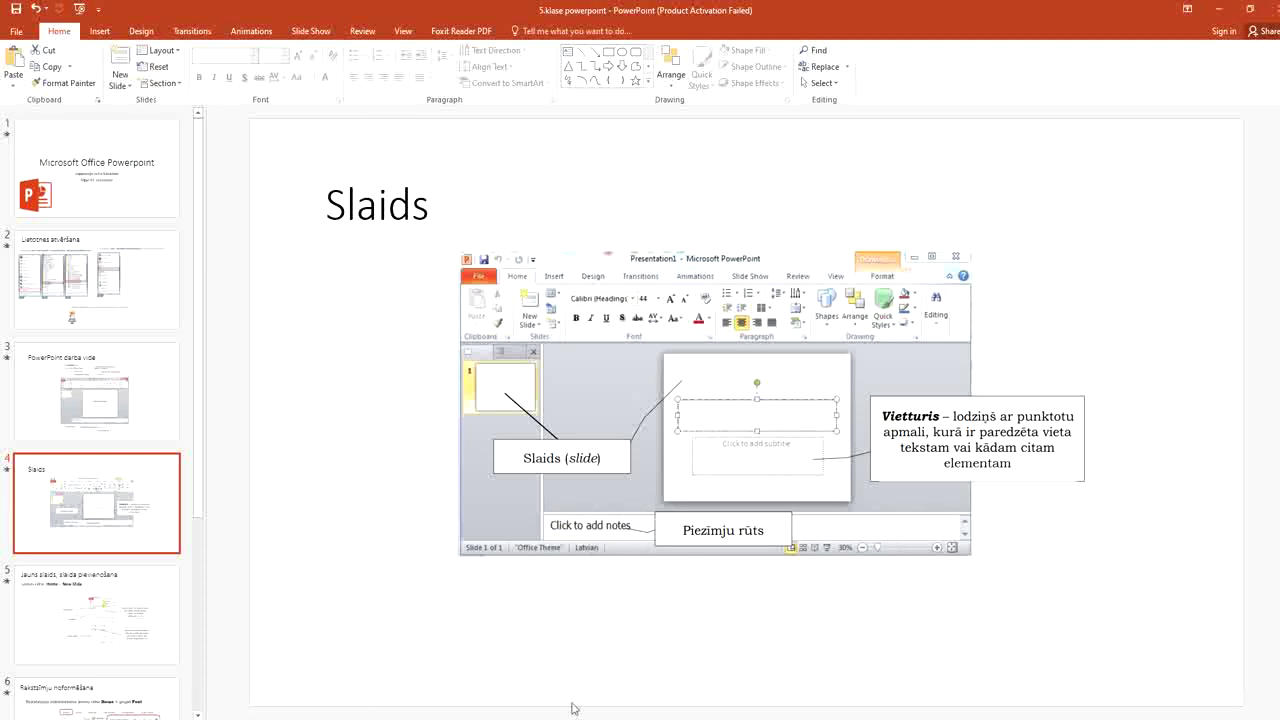
Type 'Slormācija' in the speaker notes, collapse the notes pane, and scroll to slide 5.
{"action": "left_click", "coordinate": [867, 712]}
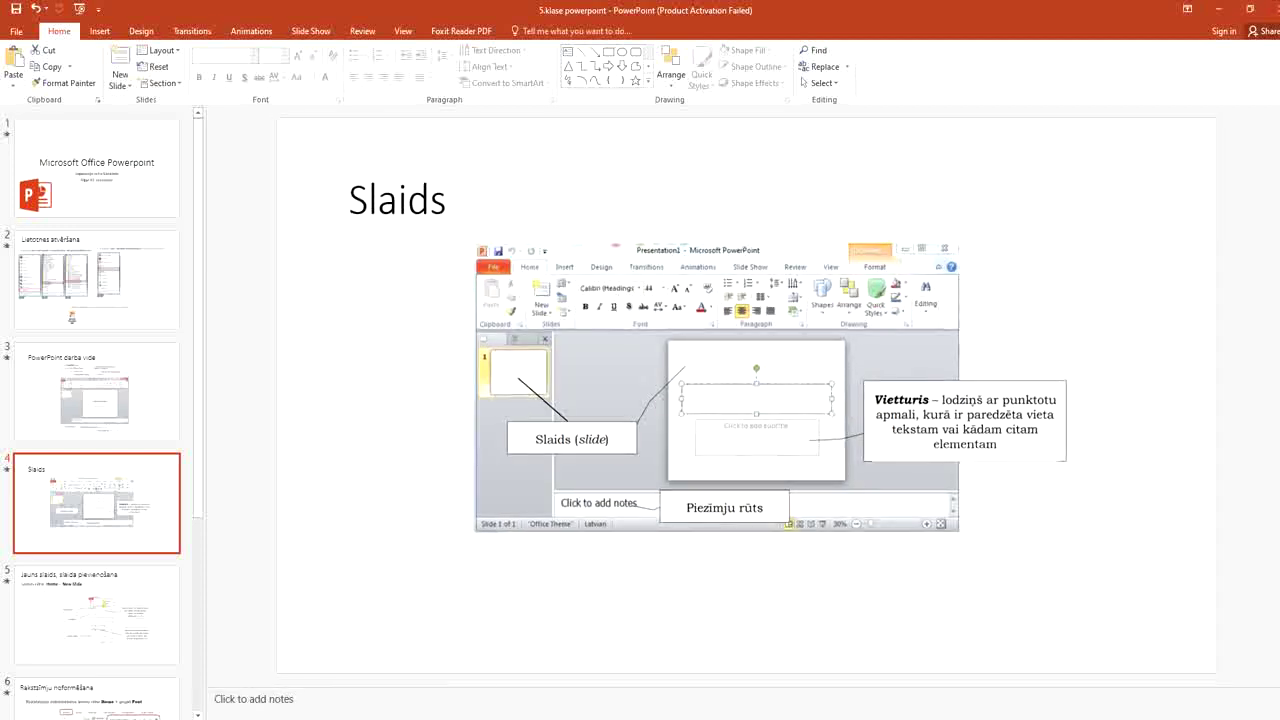
{"action": "left_click", "coordinate": [230, 700]}
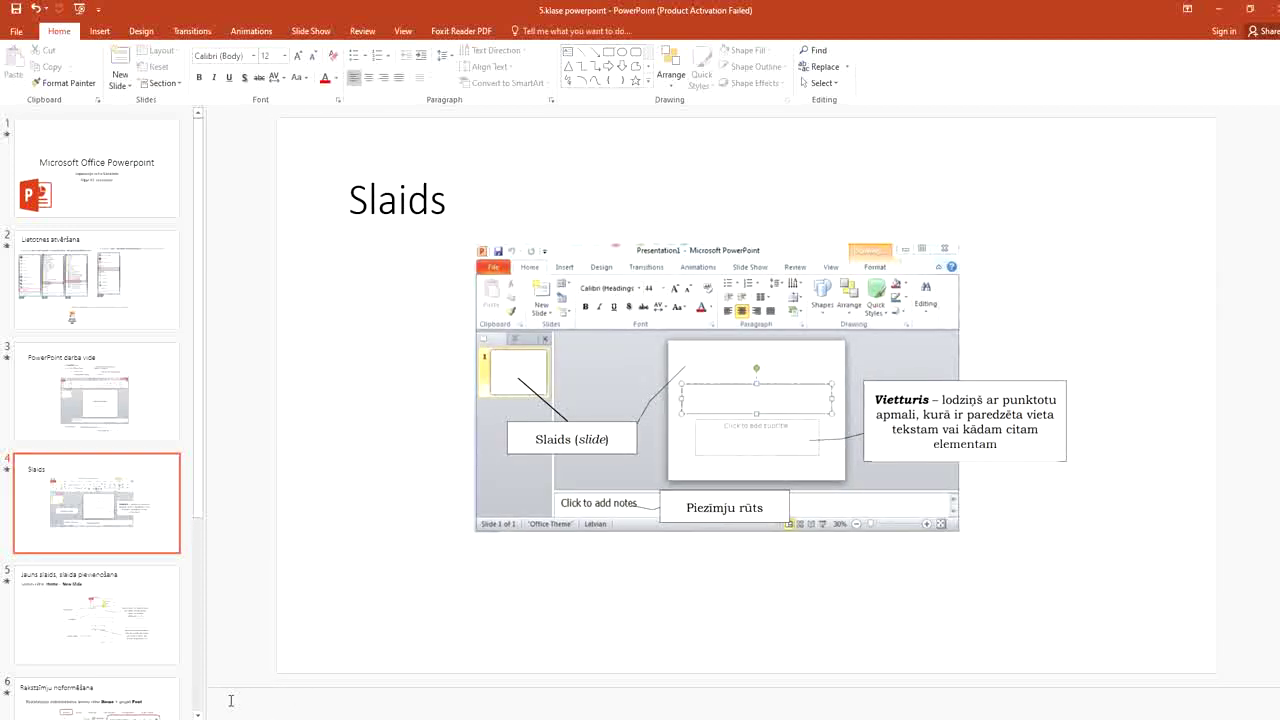
{"action": "type", "text": "Sl"}
{"action": "type", "text": "ormācija"}
{"action": "left_click_drag", "start_coordinate": [273, 714], "coordinate": [275, 719]}
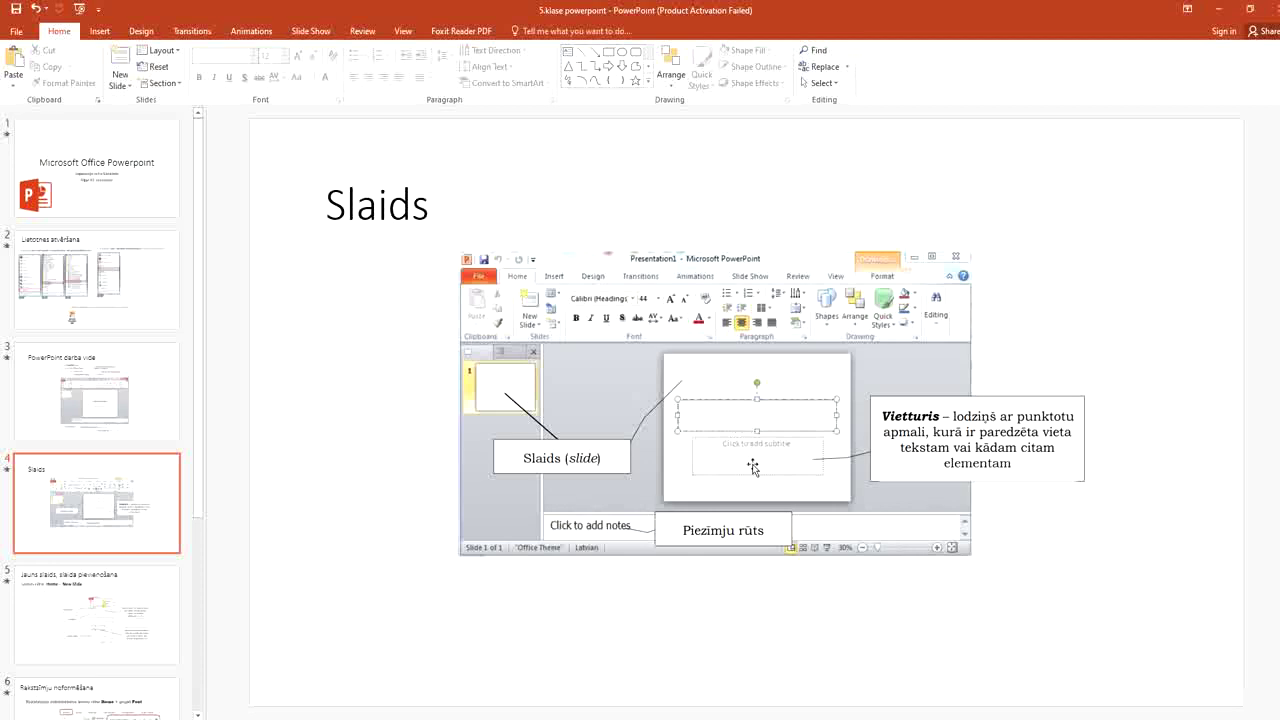
{"action": "scroll", "coordinate": [759, 481], "scroll_direction": "down", "scroll_amount": 1}
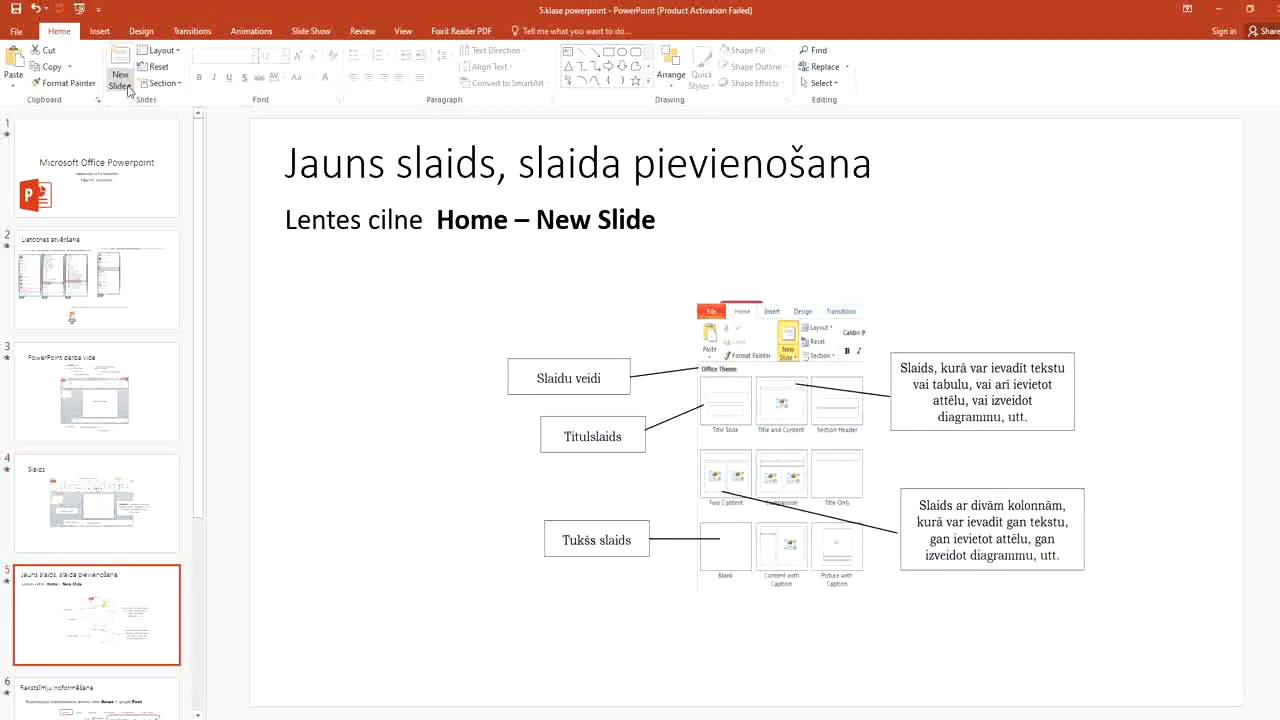
Browse the New Slide layouts without adding one, then go to slide 3, 'PowerPoint darba vide'.
{"action": "left_click", "coordinate": [121, 84]}
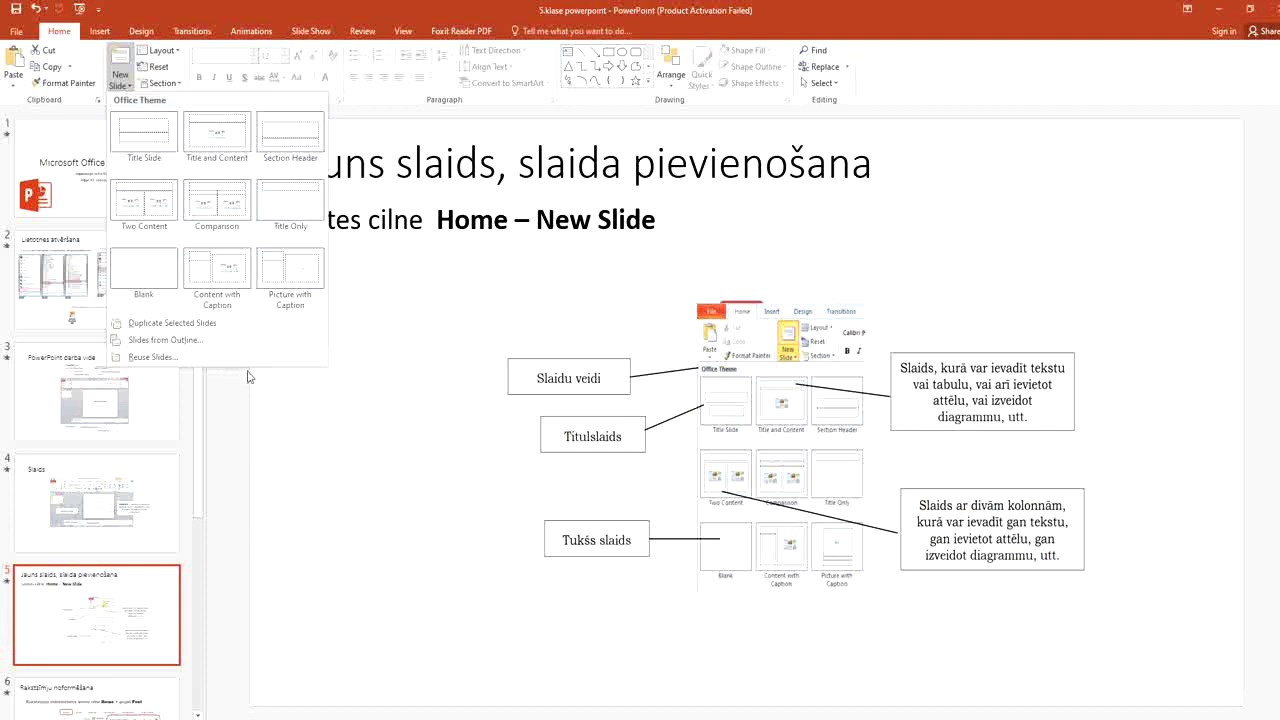
{"action": "left_click", "coordinate": [378, 368]}
{"action": "left_click", "coordinate": [153, 402]}
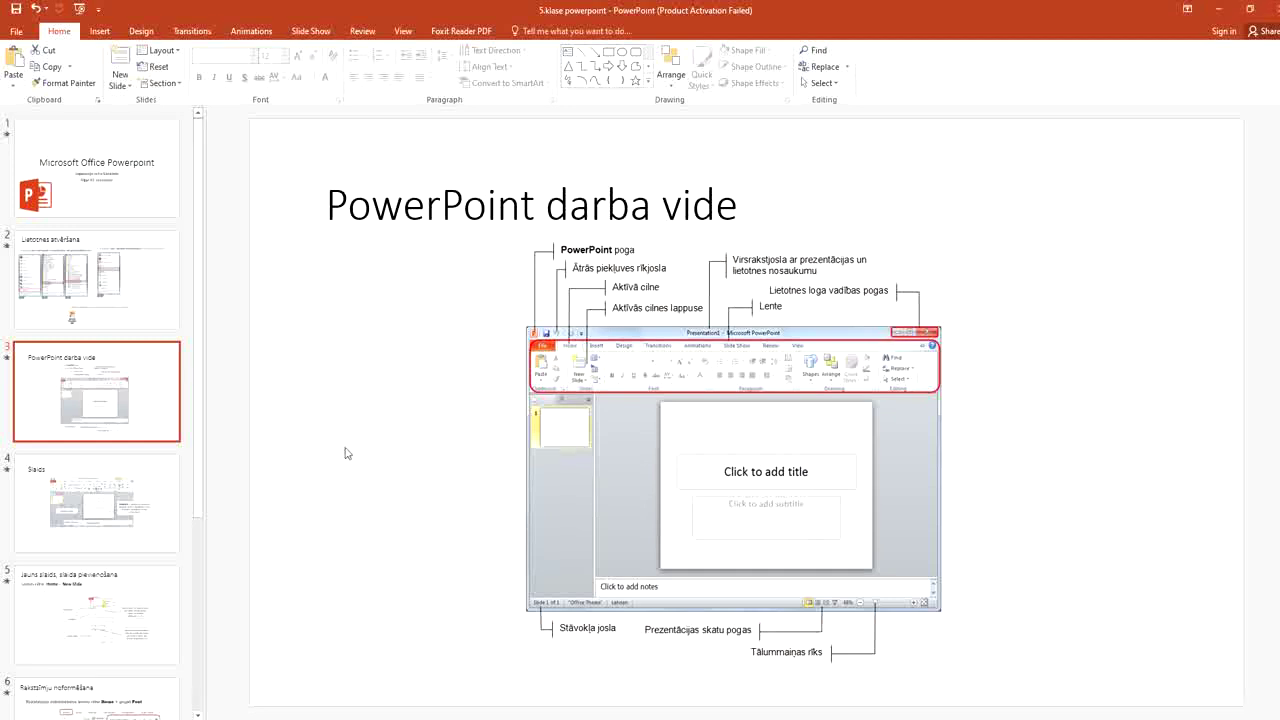
Apply the Comparison layout to slide 3, then return to slide 5.
{"action": "left_click", "coordinate": [170, 51]}
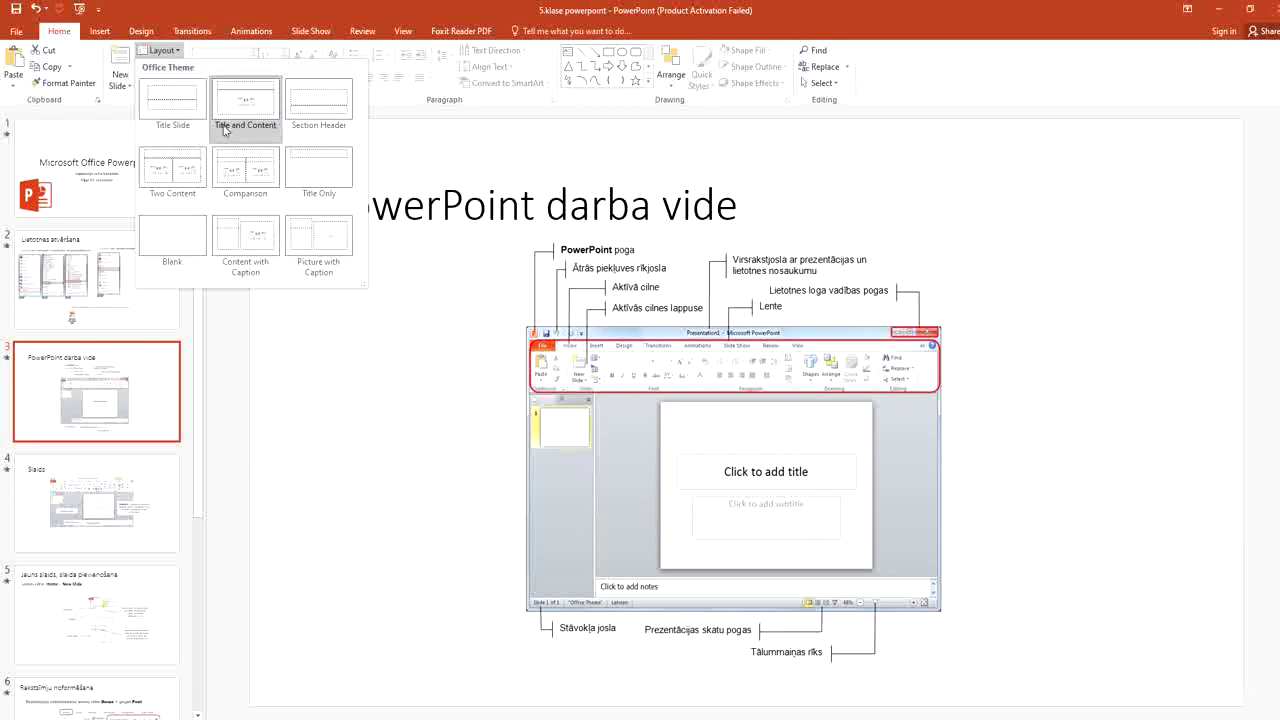
{"action": "left_click", "coordinate": [253, 187]}
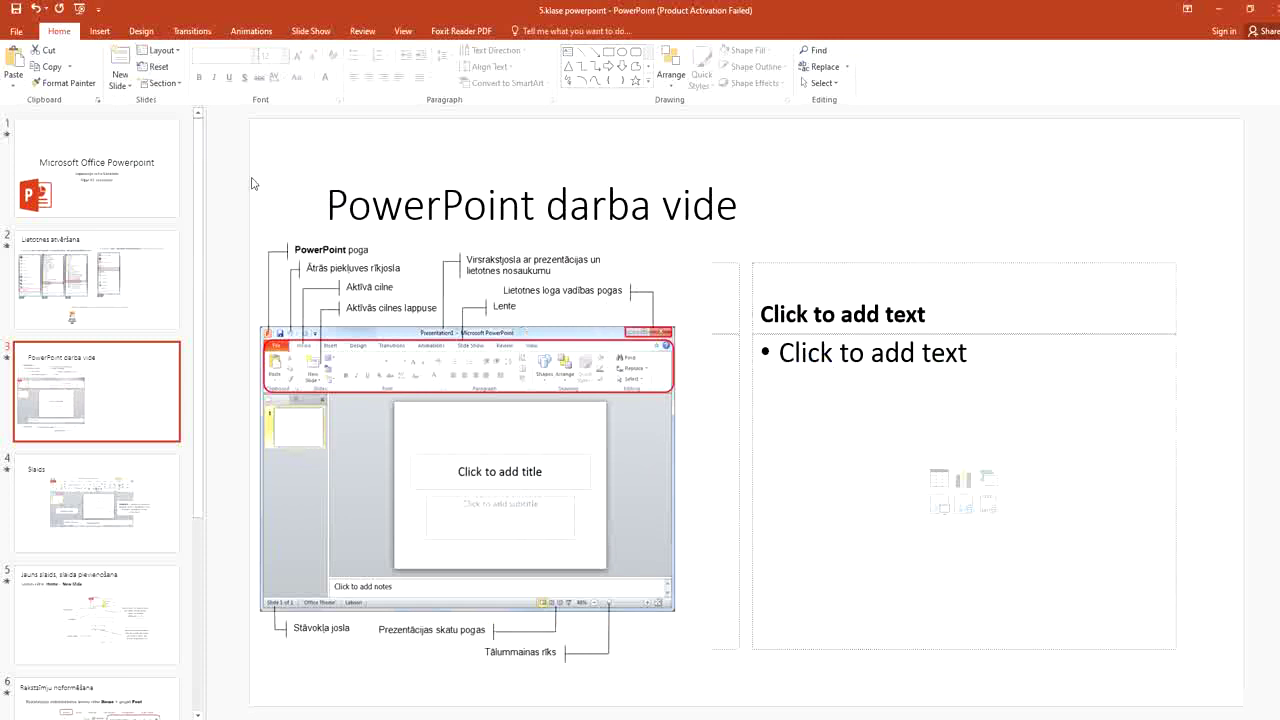
{"action": "left_click", "coordinate": [120, 610]}
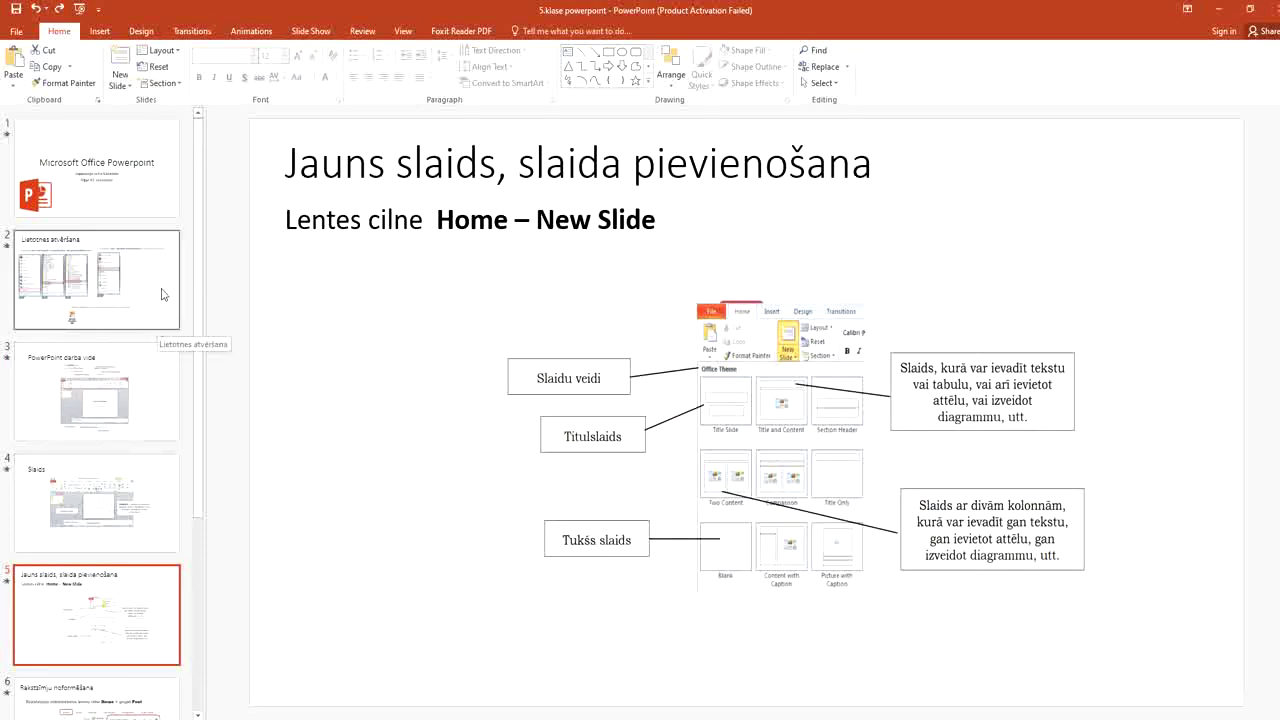
{"action": "left_click_drag", "start_coordinate": [199, 180], "coordinate": [210, 395]}
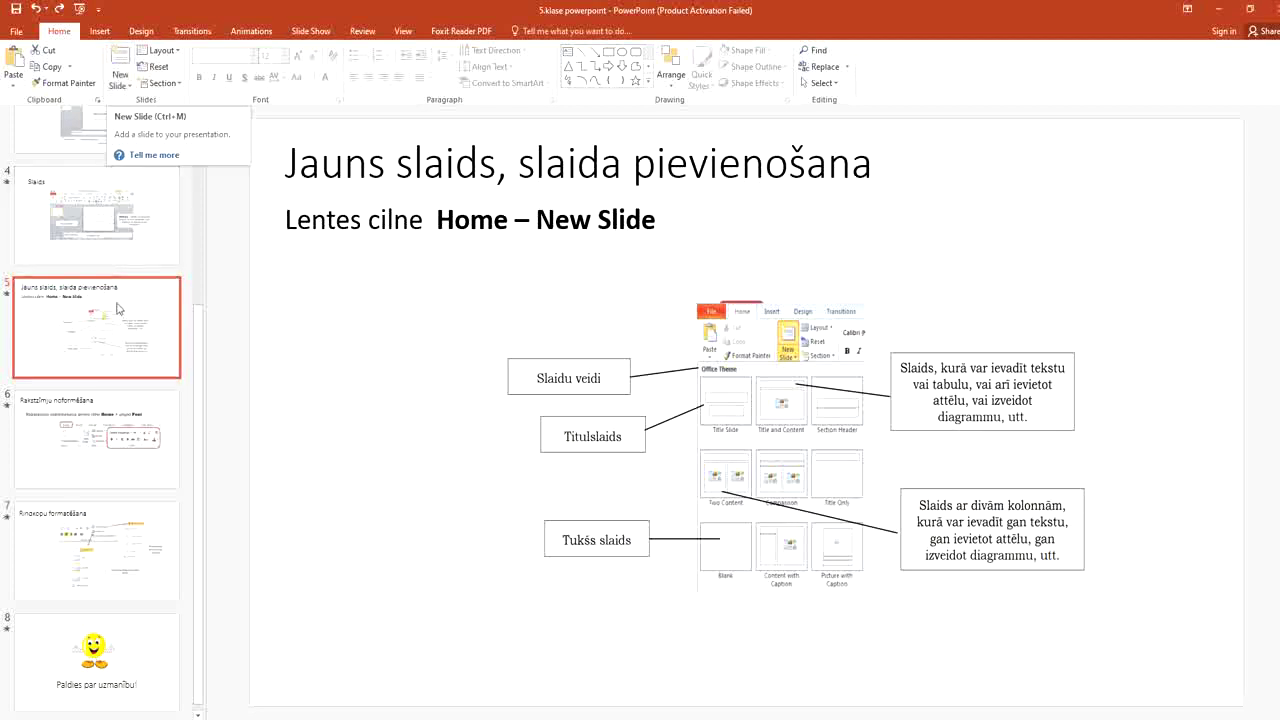
{"action": "right_click", "coordinate": [33, 341]}
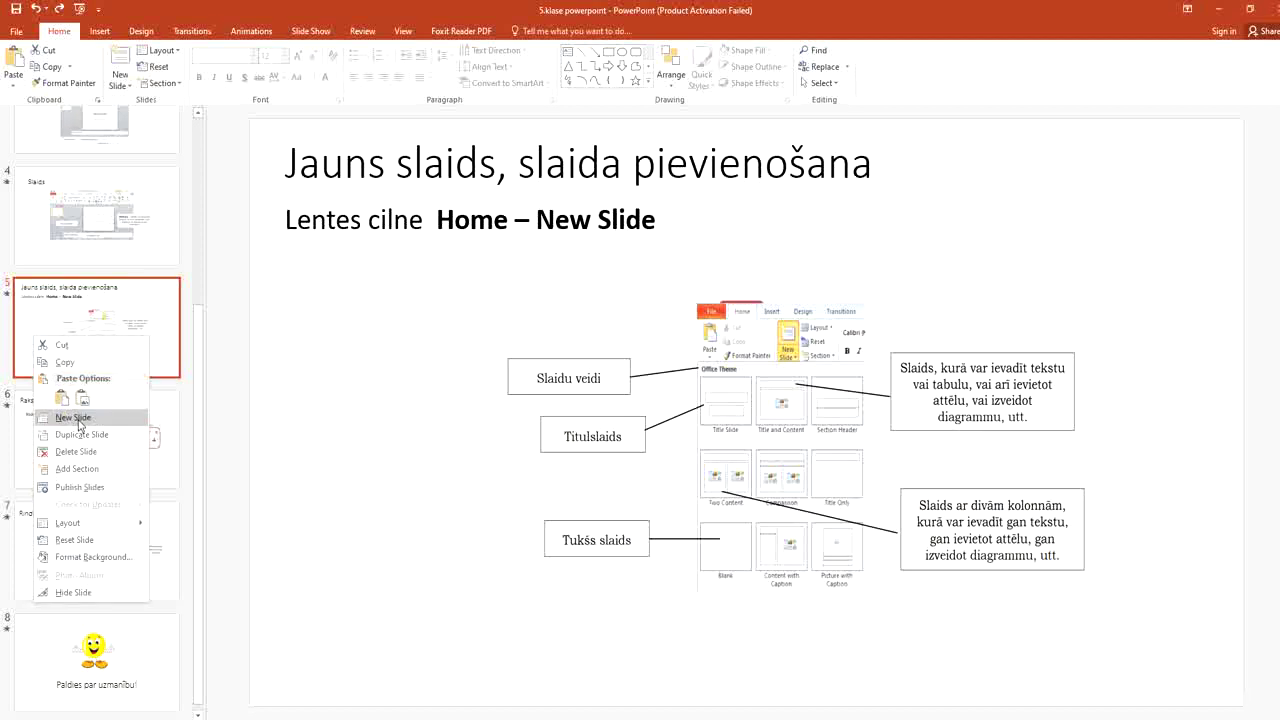
{"action": "left_click", "coordinate": [229, 295]}
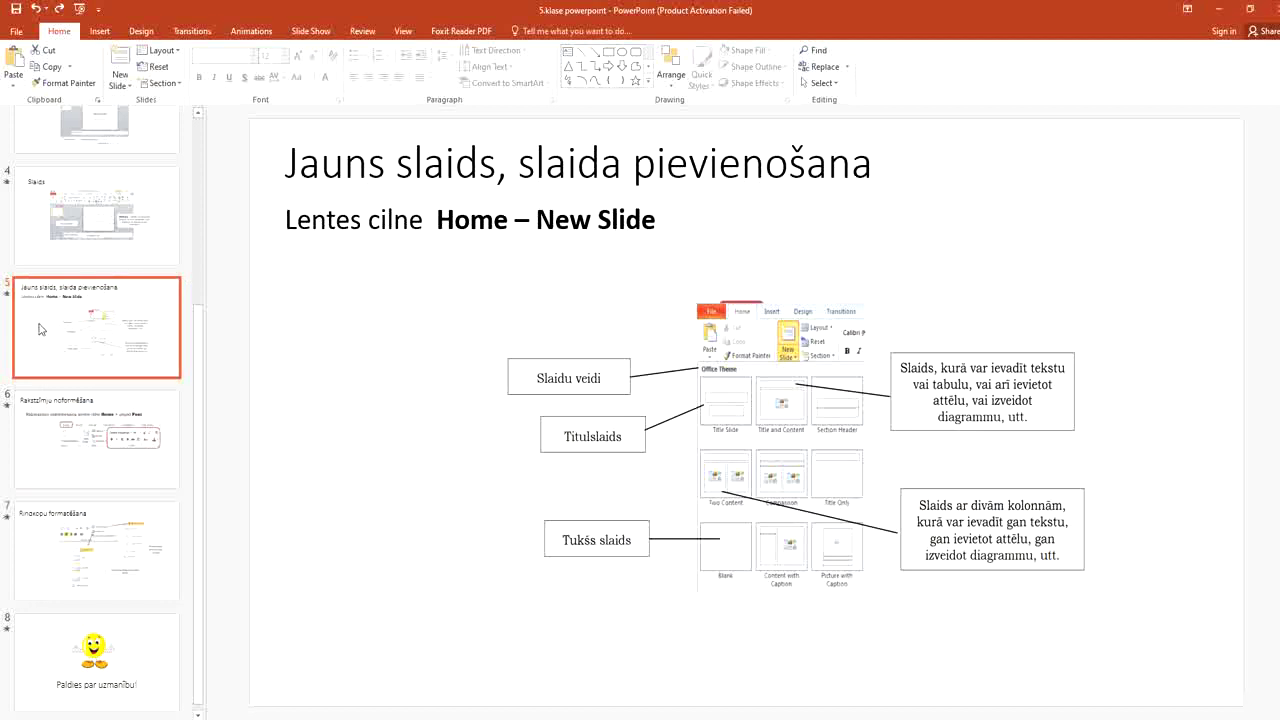
{"action": "key", "text": "ctrl+m"}
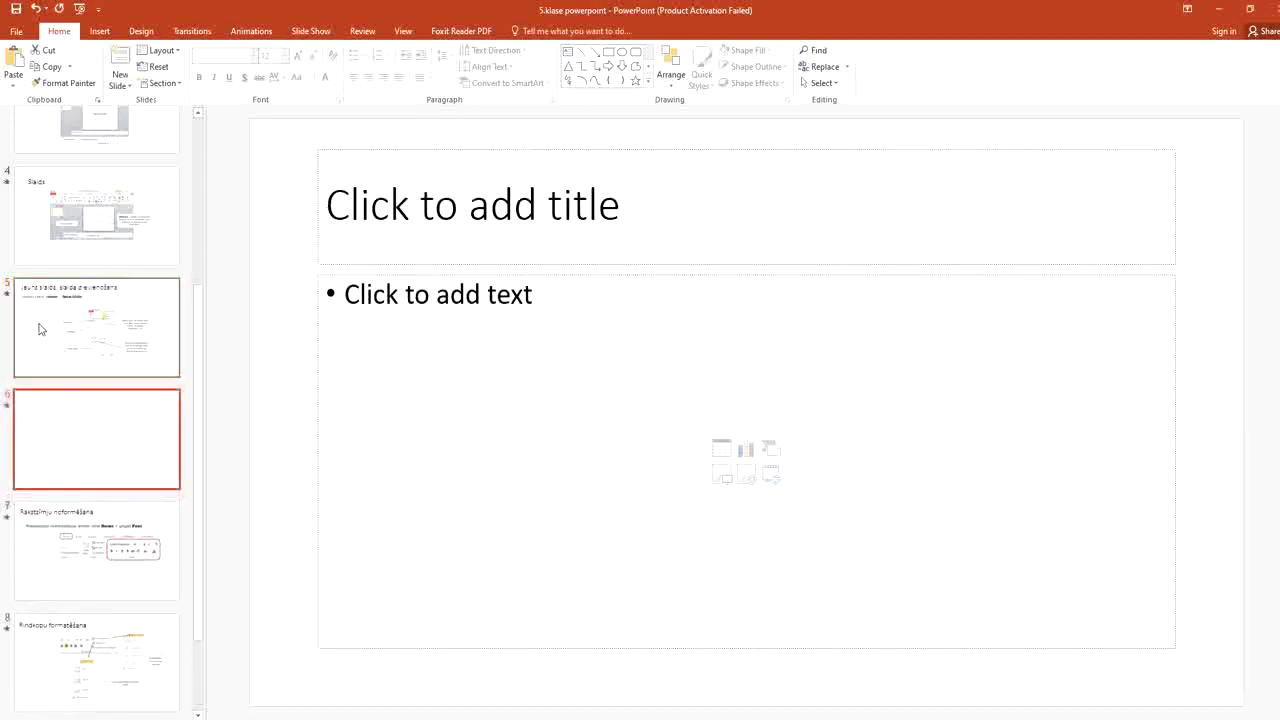
{"action": "right_click", "coordinate": [138, 447]}
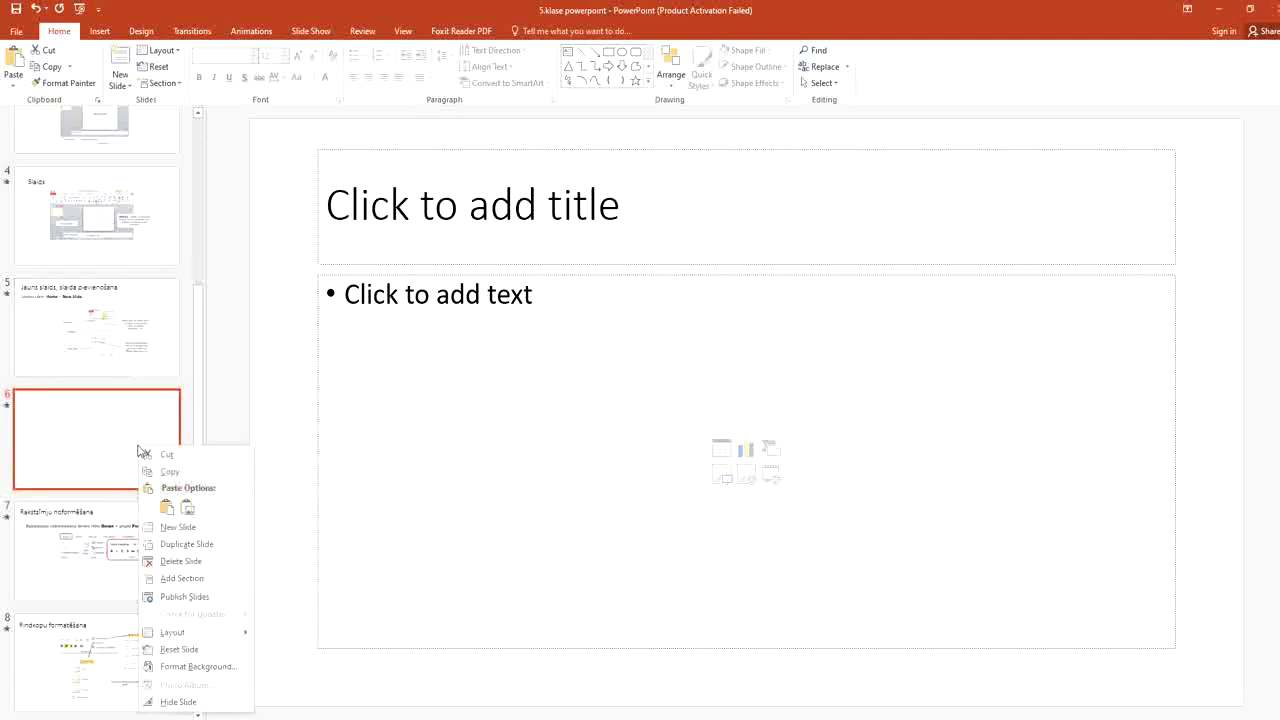
{"action": "left_click", "coordinate": [181, 561]}
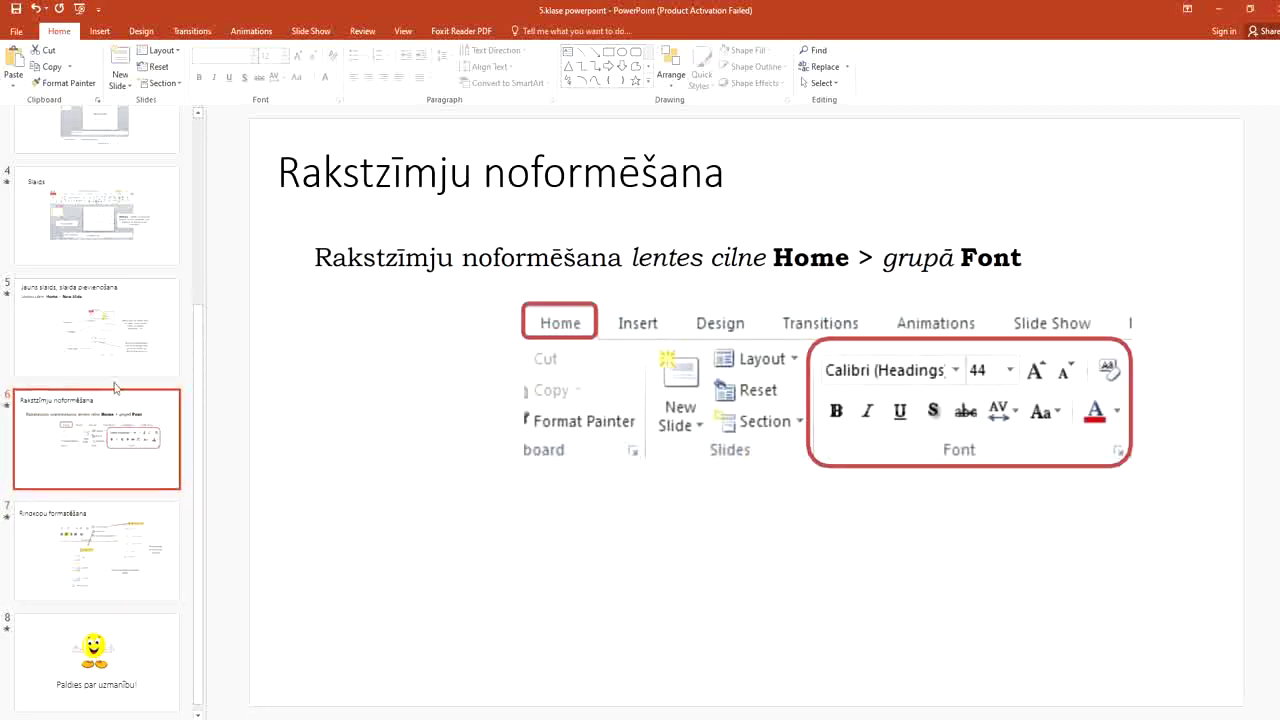
{"action": "left_click", "coordinate": [36, 346]}
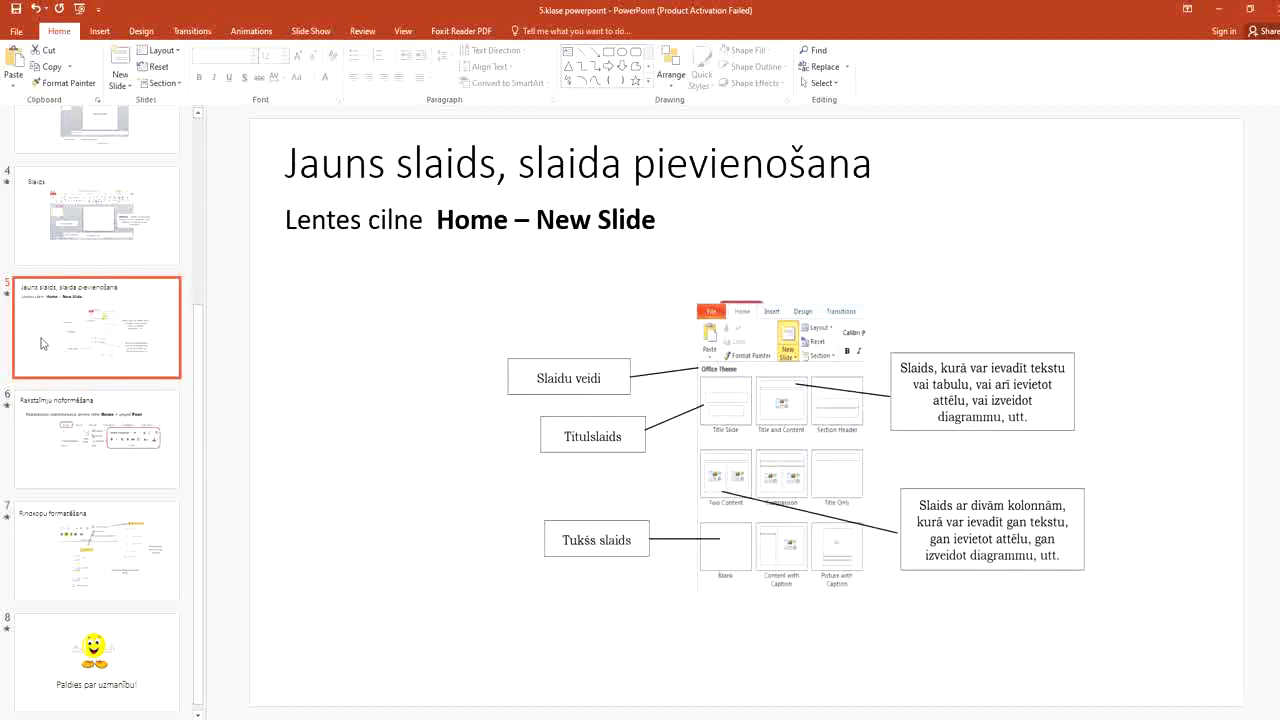
Duplicate slide 5 and delete the copy, then select the bullet sentence in Presentation1.
{"action": "right_click", "coordinate": [34, 335]}
{"action": "left_click", "coordinate": [92, 438]}
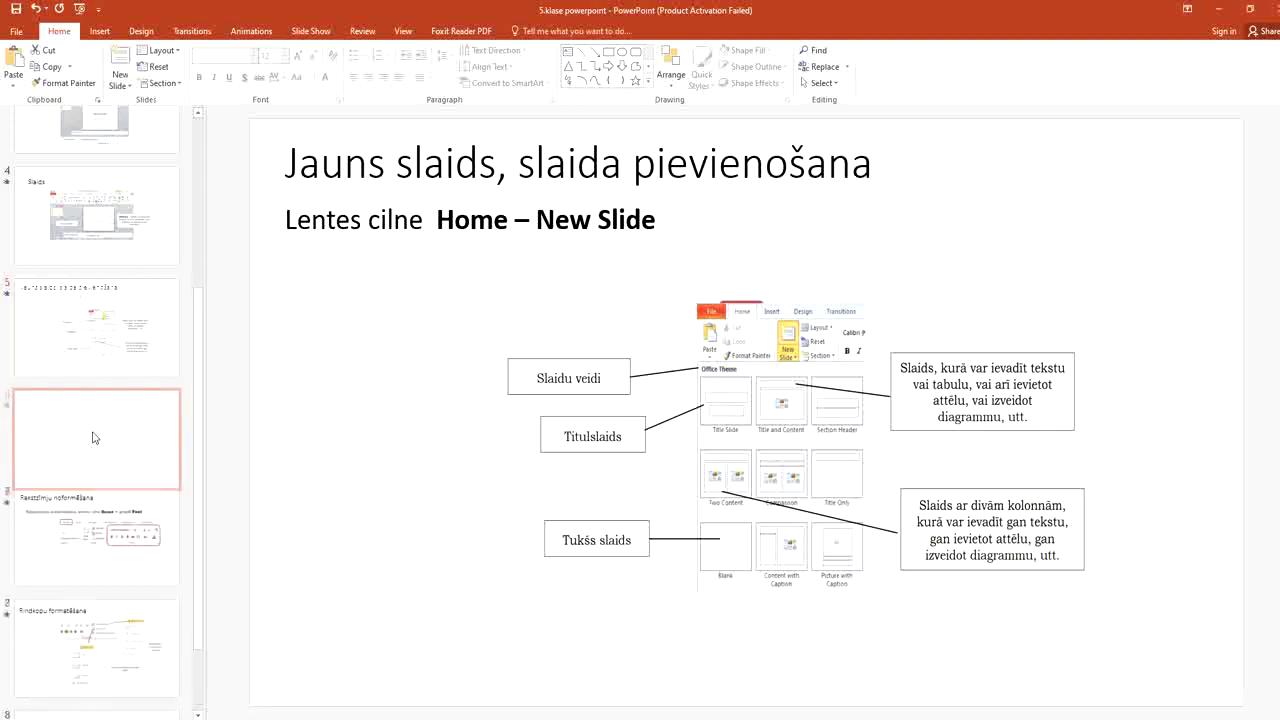
{"action": "key", "text": "Delete"}
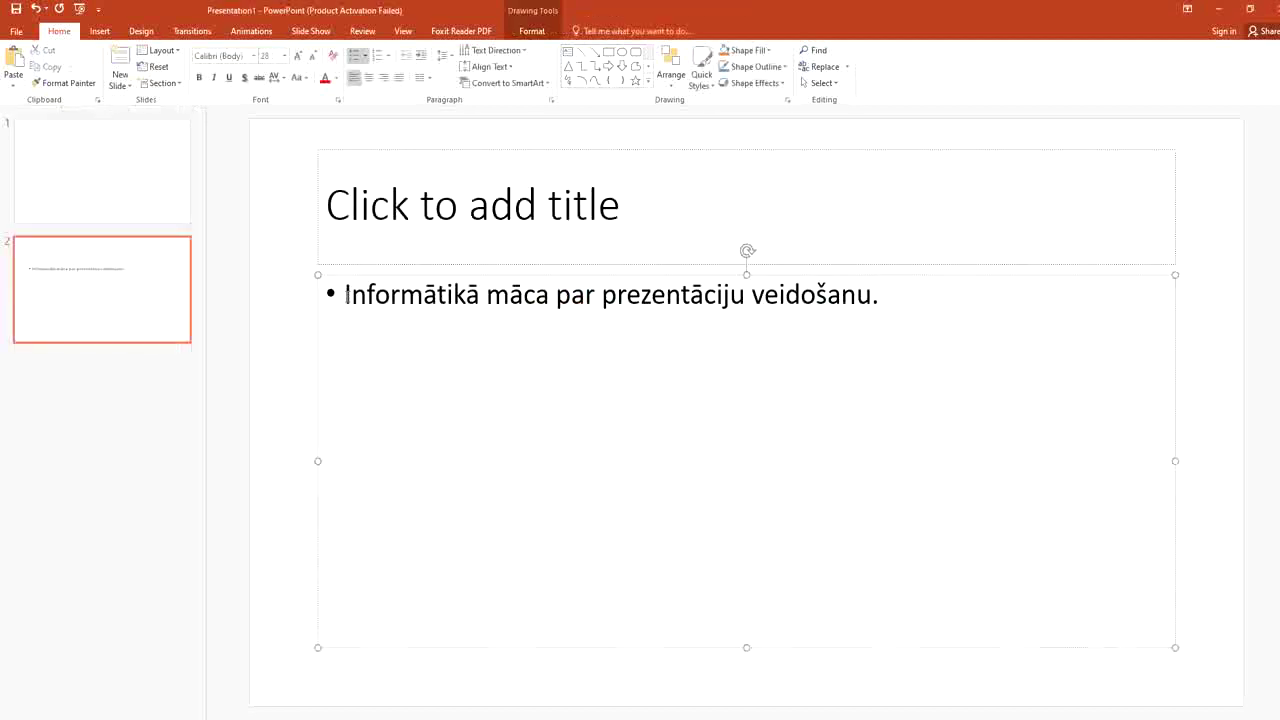
{"action": "left_click_drag", "start_coordinate": [346, 294], "coordinate": [857, 295]}
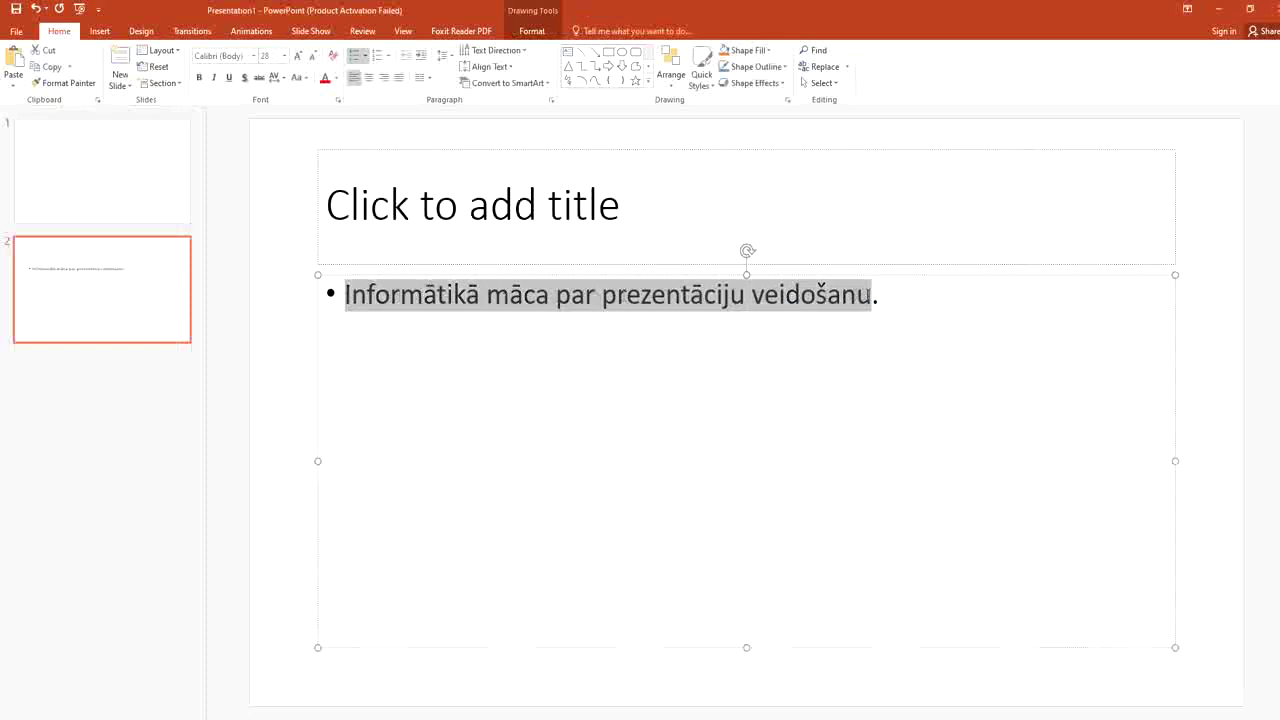
{"action": "left_click", "coordinate": [253, 55]}
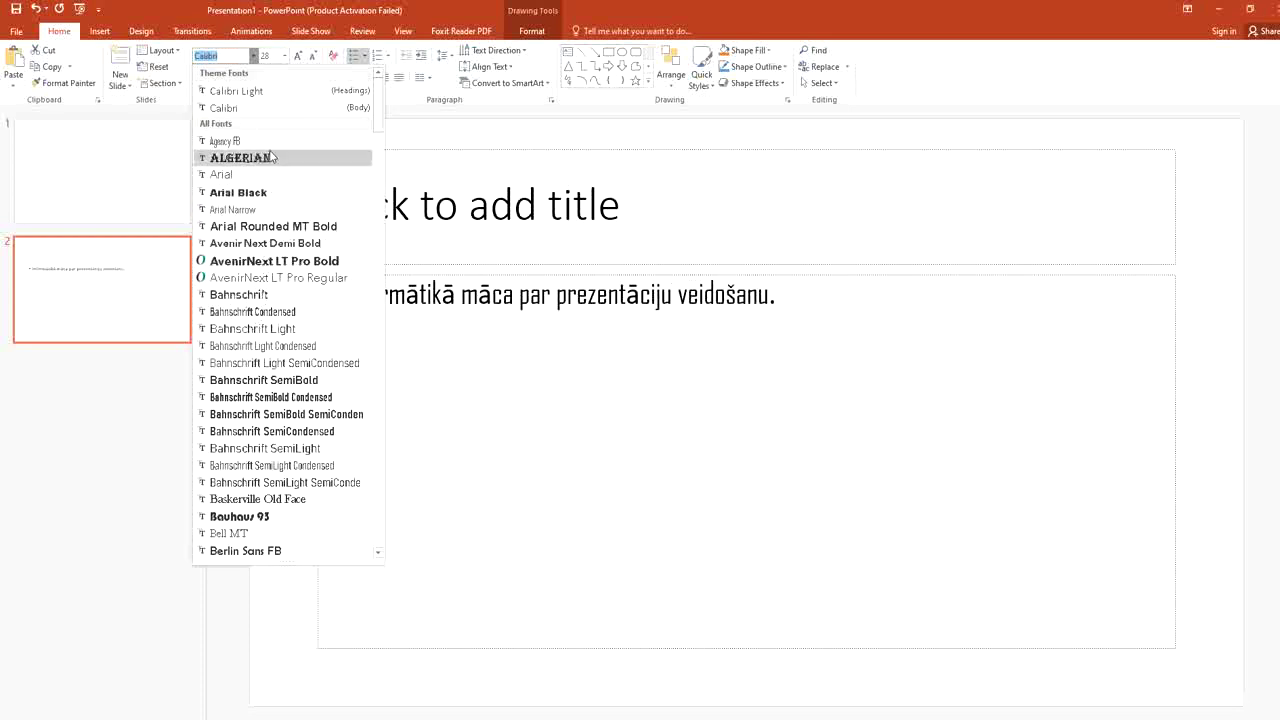
{"action": "key", "text": "Escape"}
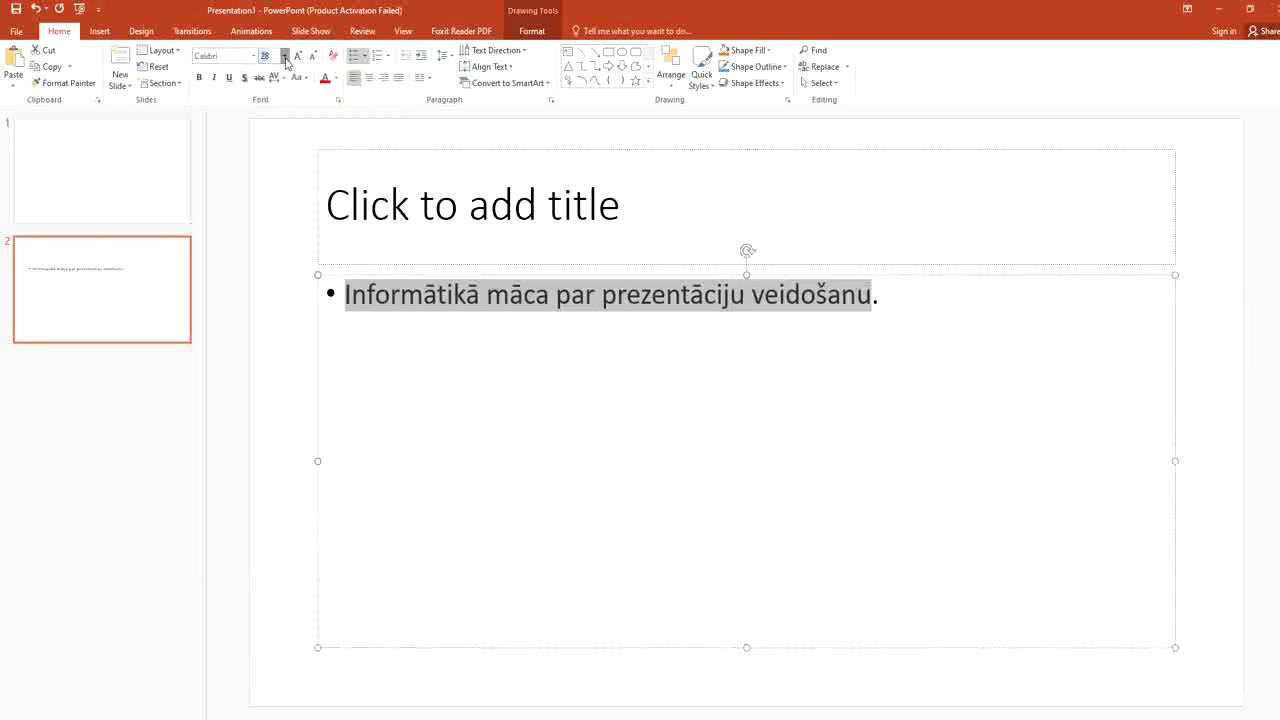
{"action": "left_click", "coordinate": [284, 55]}
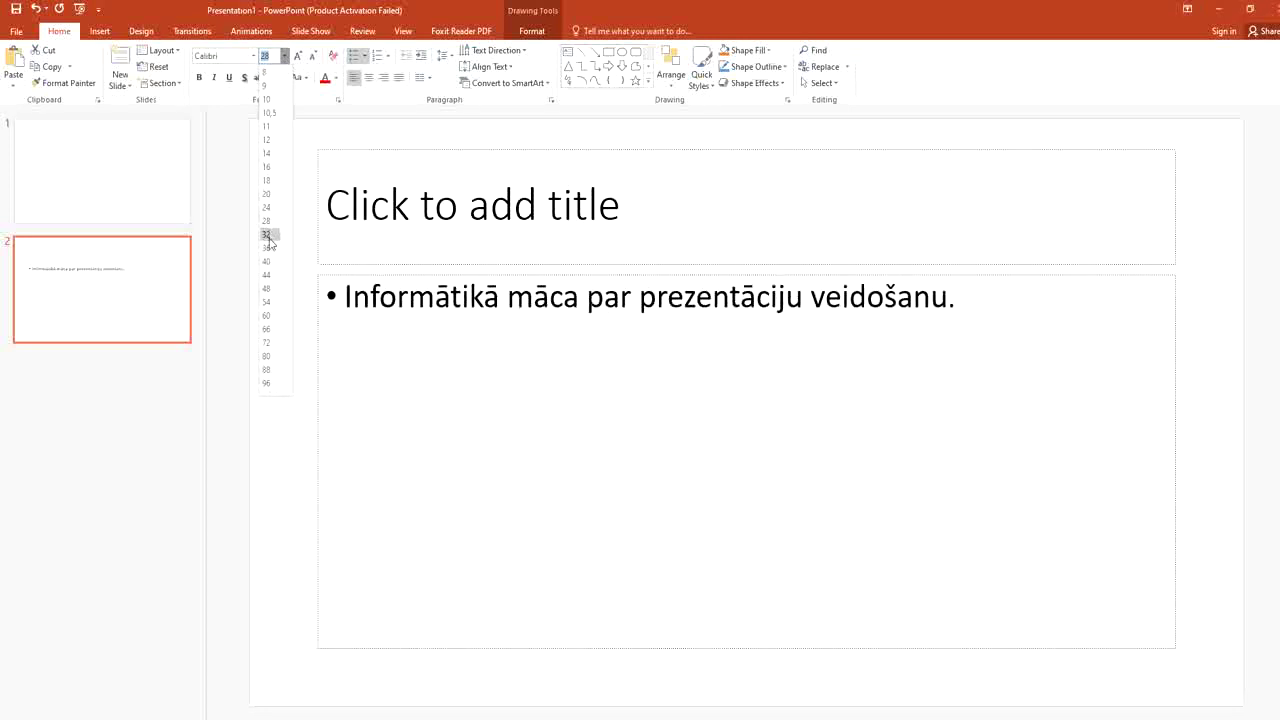
{"action": "key", "text": "Escape"}
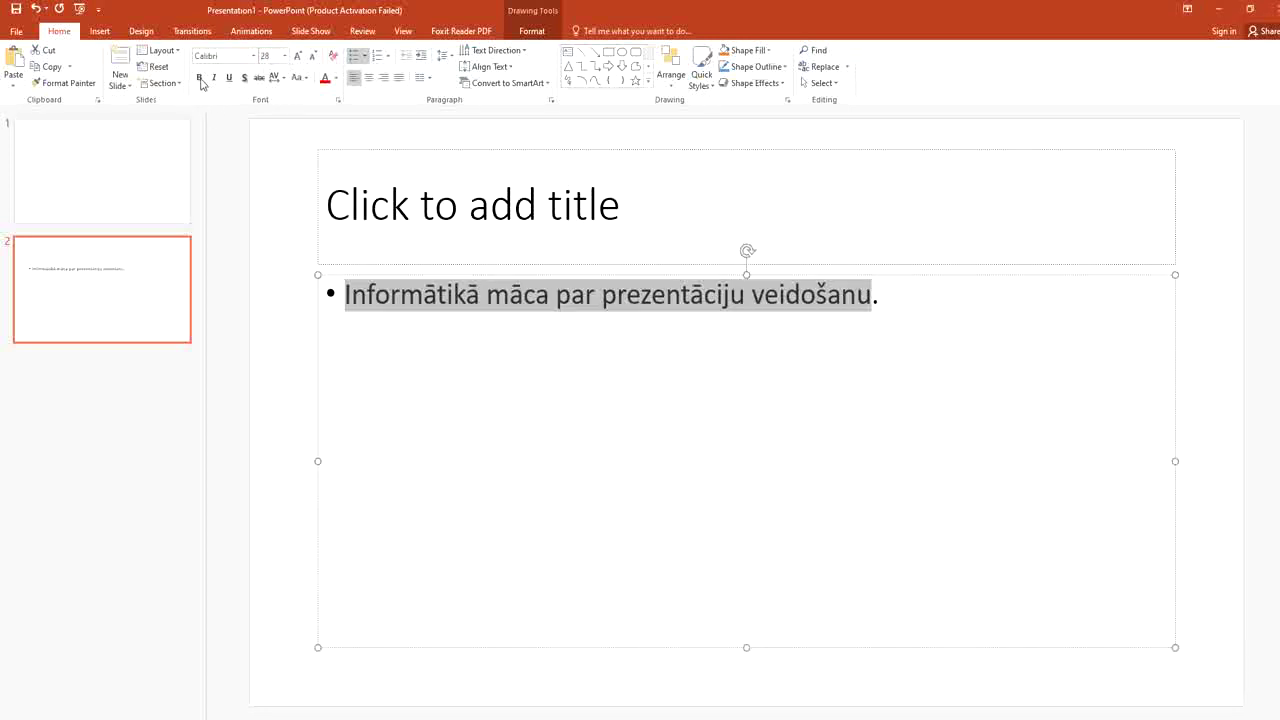
{"action": "left_click", "coordinate": [200, 78]}
{"action": "left_click", "coordinate": [200, 79]}
{"action": "left_click", "coordinate": [215, 84]}
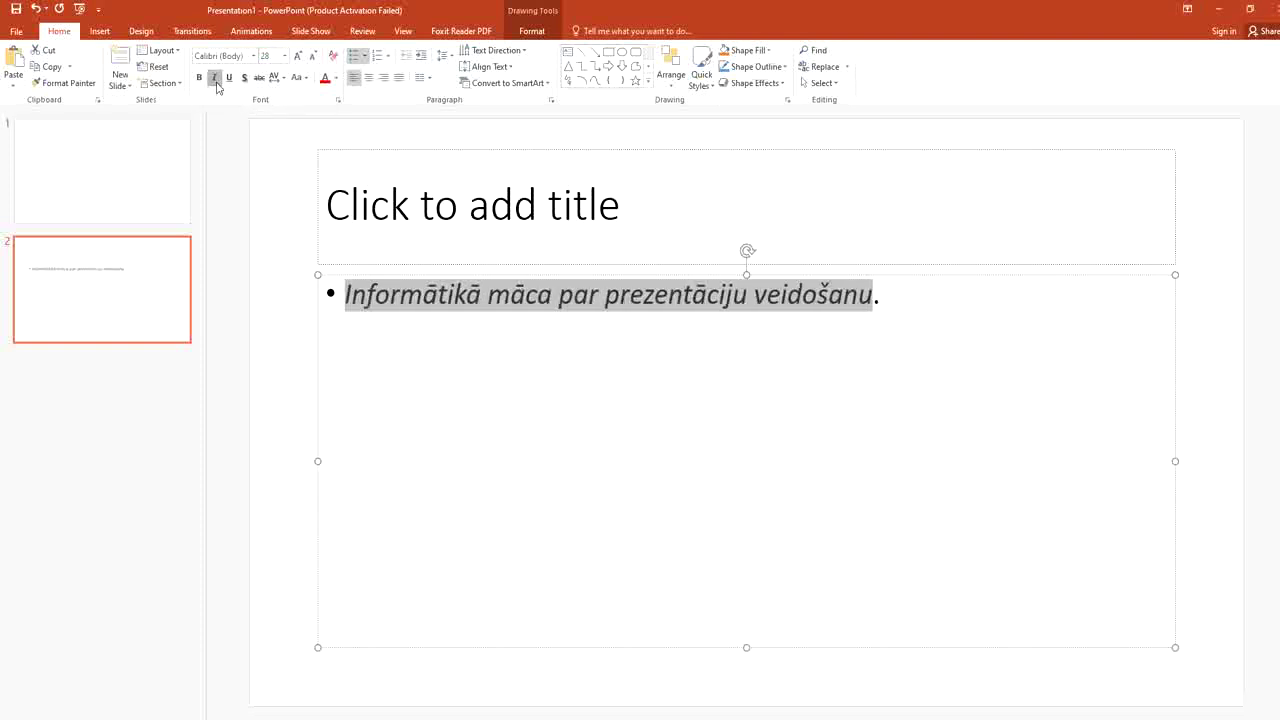
{"action": "left_click", "coordinate": [215, 84]}
{"action": "left_click", "coordinate": [228, 82]}
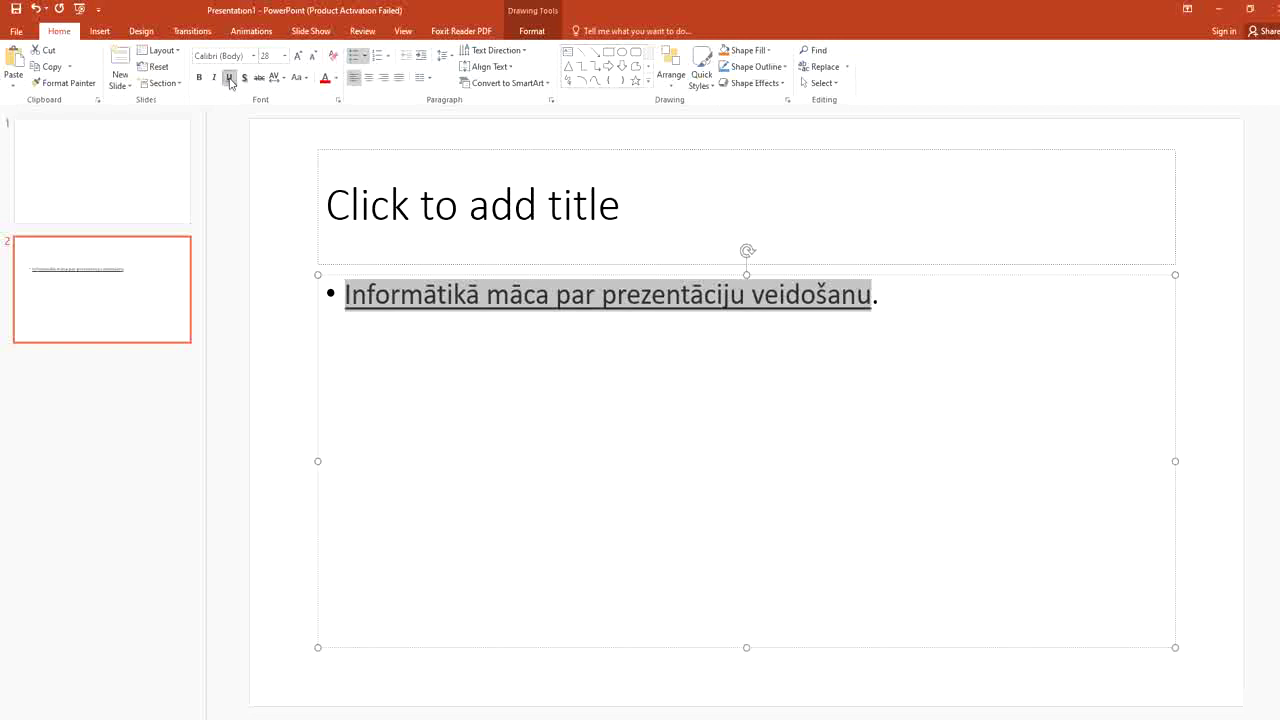
{"action": "left_click", "coordinate": [230, 82]}
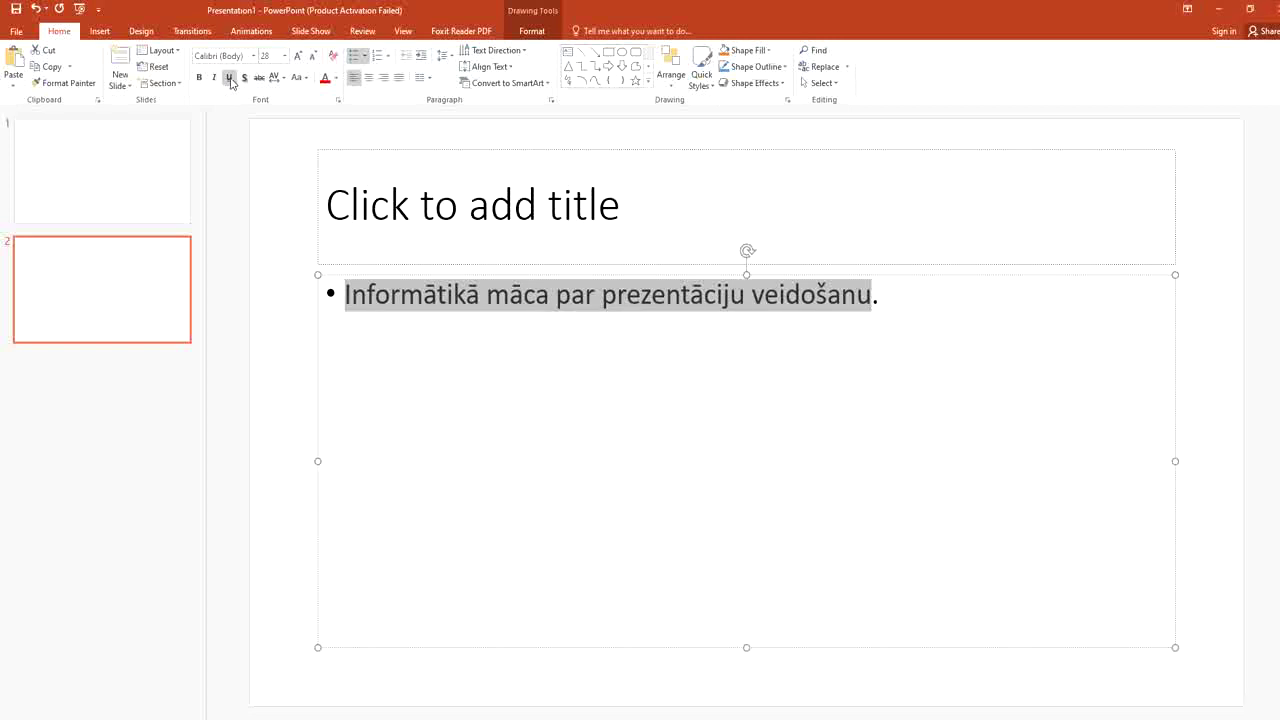
{"action": "left_click", "coordinate": [245, 83]}
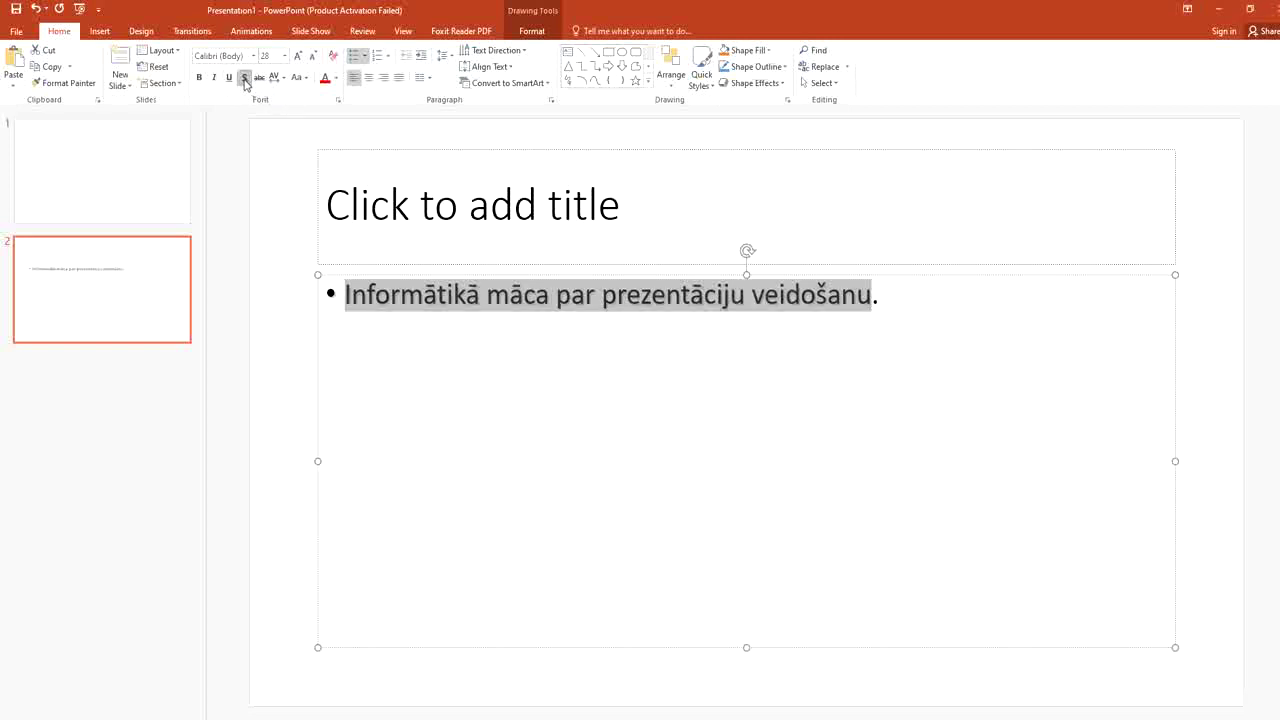
{"action": "left_click", "coordinate": [479, 364]}
{"action": "left_click_drag", "start_coordinate": [345, 294], "coordinate": [872, 294]}
{"action": "left_click", "coordinate": [259, 78]}
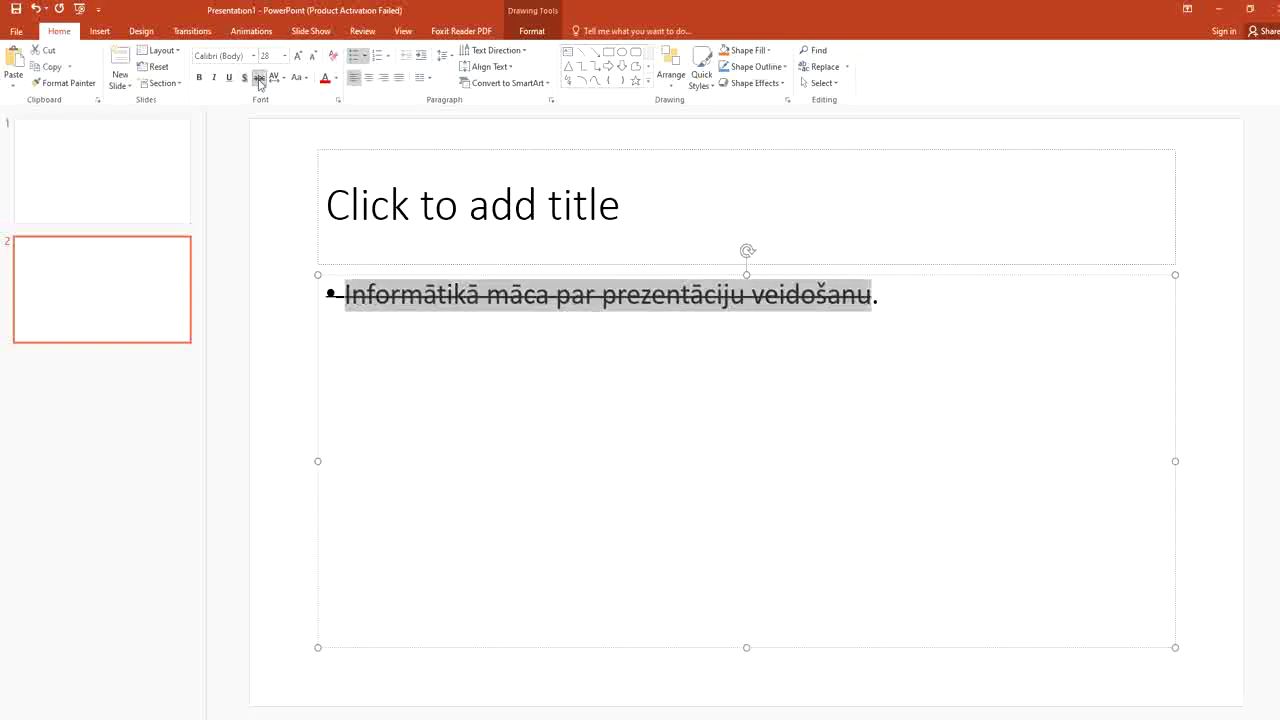
{"action": "left_click", "coordinate": [259, 78]}
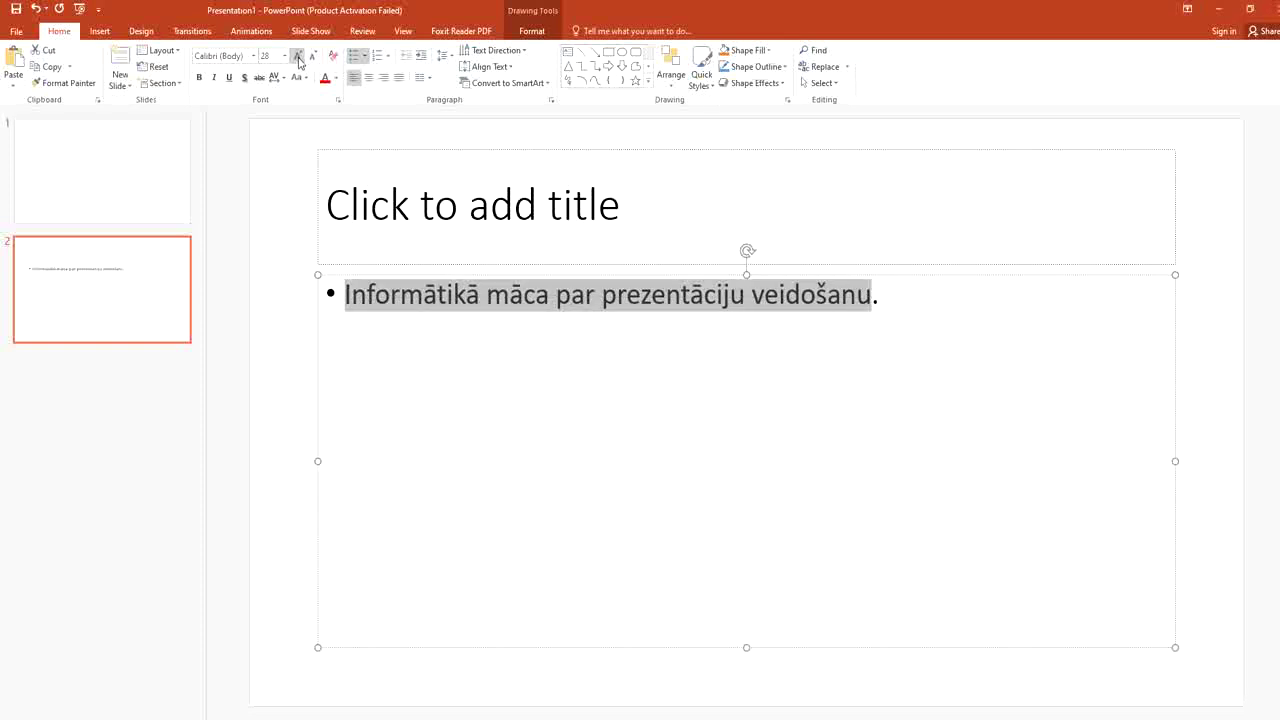
{"action": "left_click", "coordinate": [298, 57]}
{"action": "left_click", "coordinate": [298, 57]}
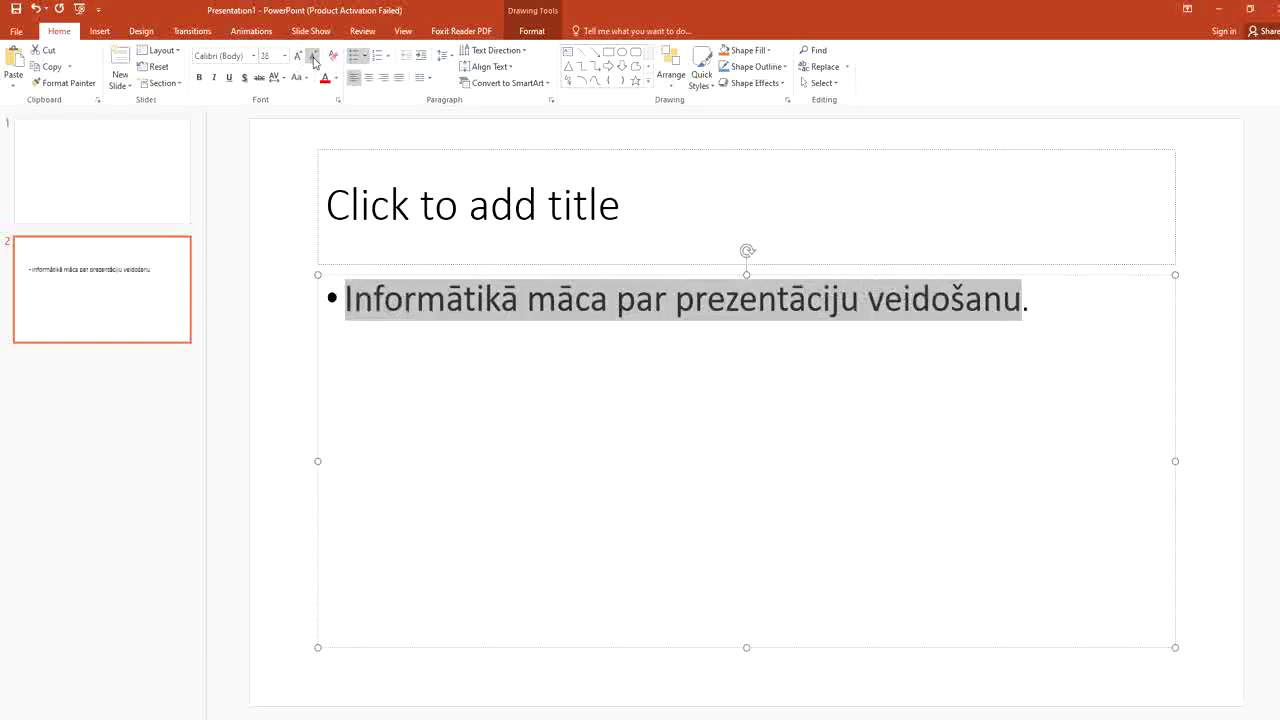
{"action": "left_click", "coordinate": [313, 57]}
{"action": "left_click", "coordinate": [313, 57]}
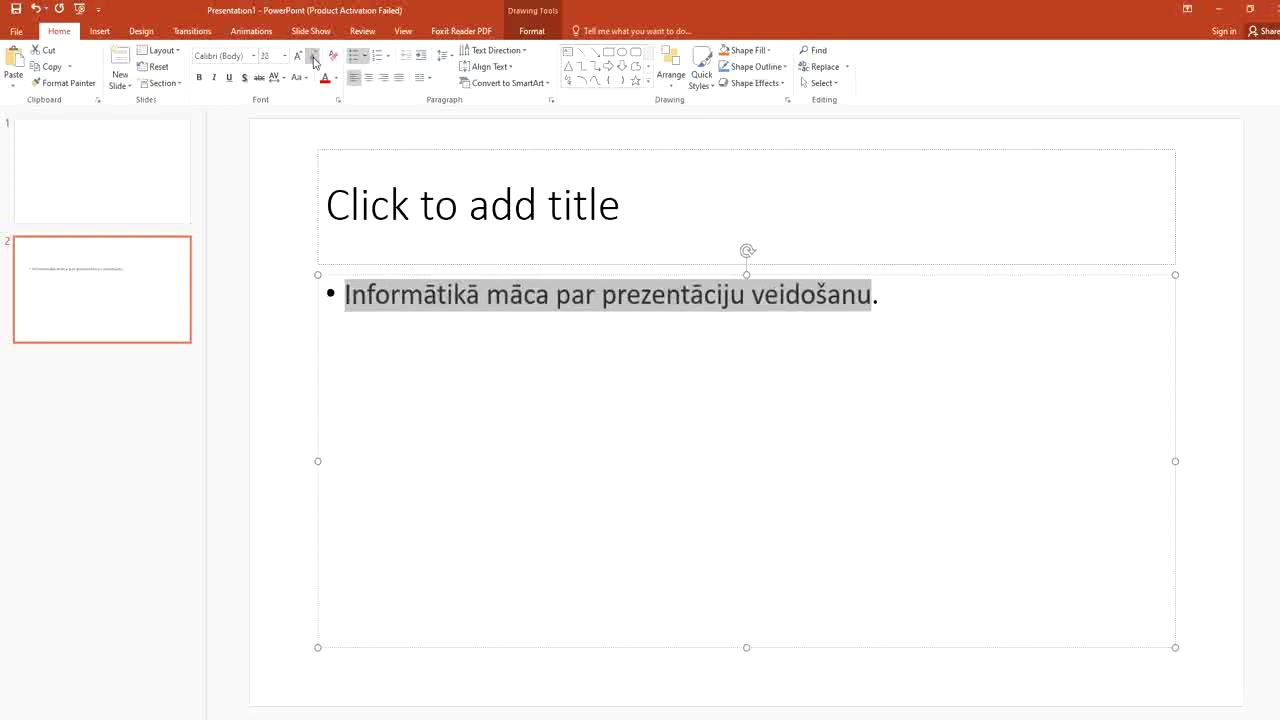
{"action": "left_click", "coordinate": [298, 77]}
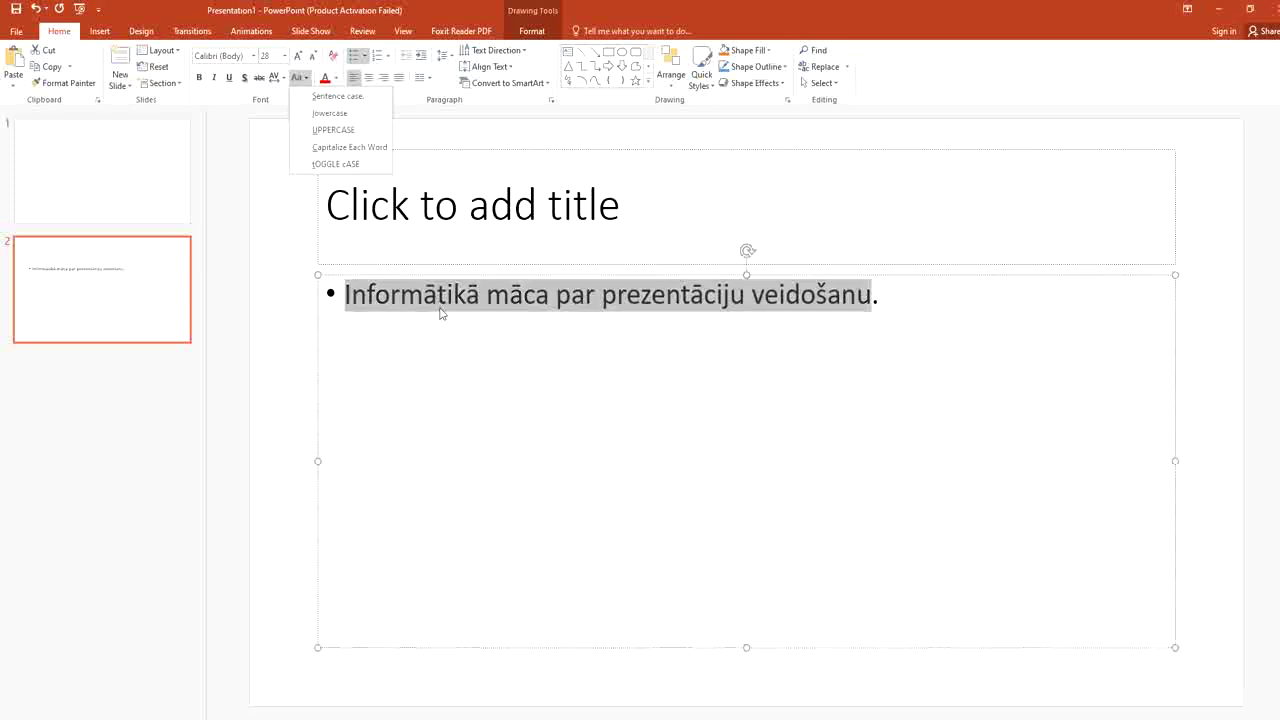
{"action": "left_click", "coordinate": [336, 97]}
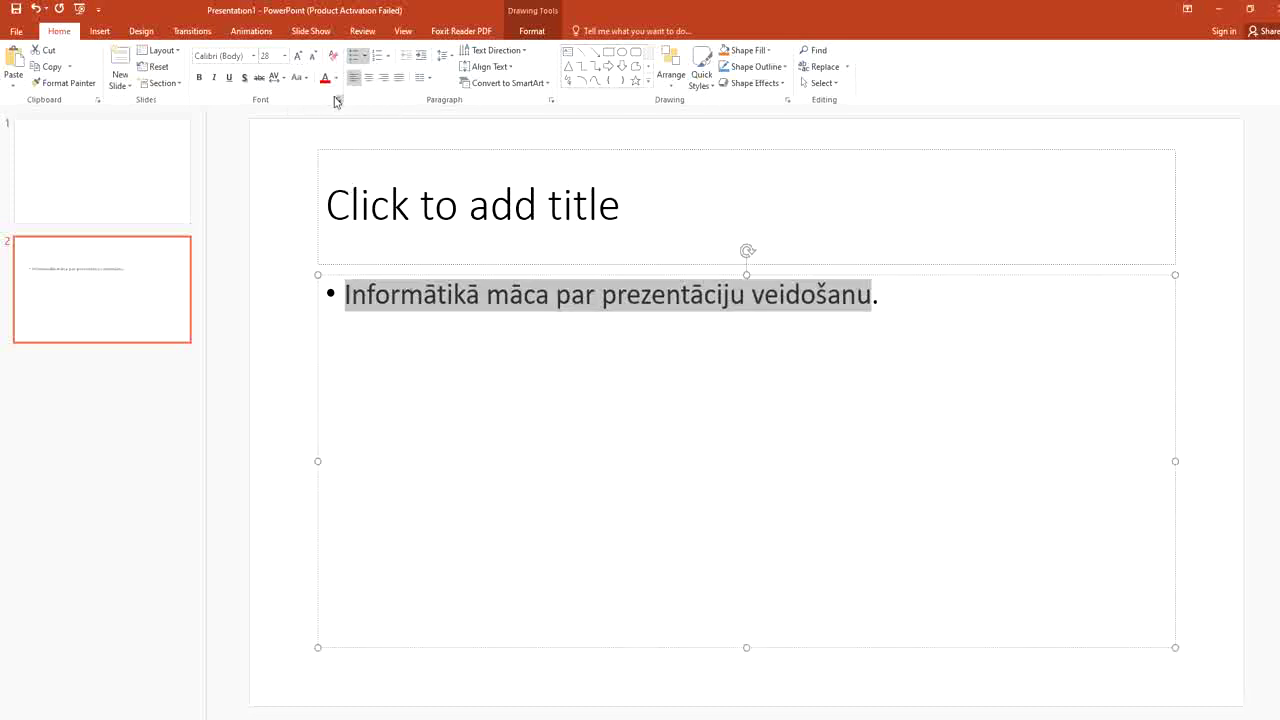
{"action": "left_click", "coordinate": [298, 77]}
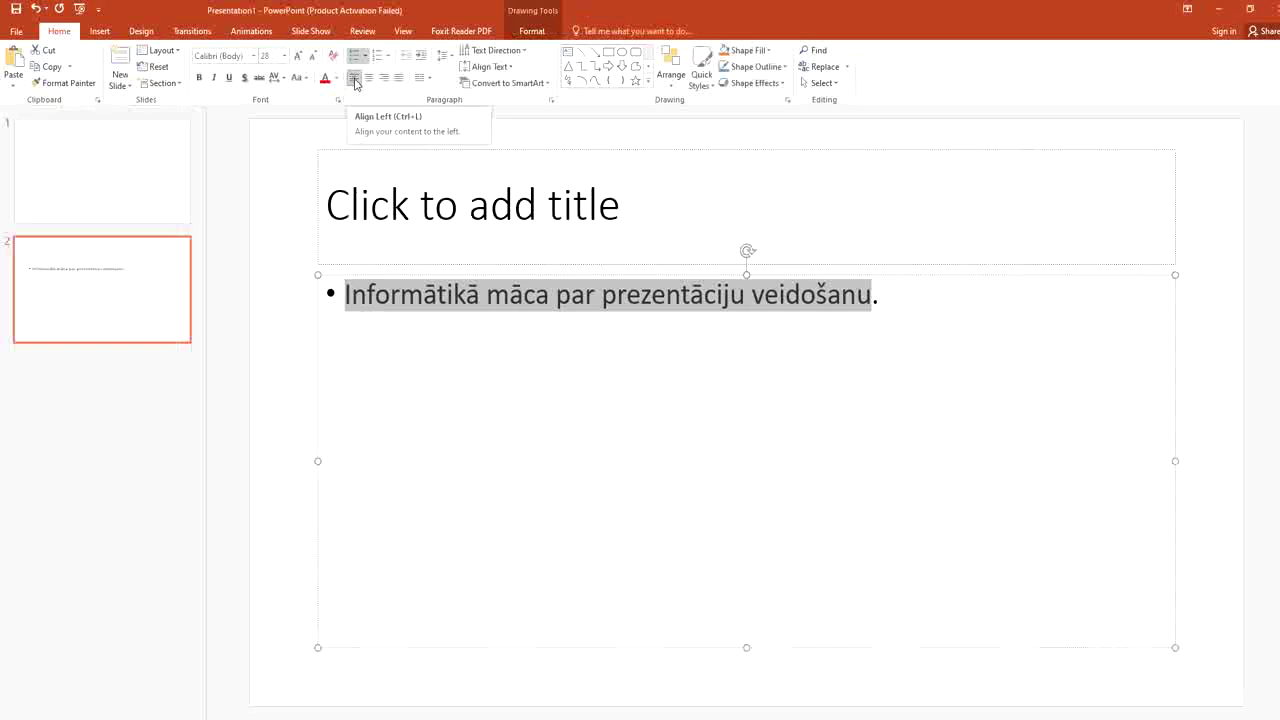
Try left, center, right and justified alignment, then switch to numbering and back to bullets.
{"action": "left_click", "coordinate": [354, 80]}
{"action": "left_click", "coordinate": [369, 78]}
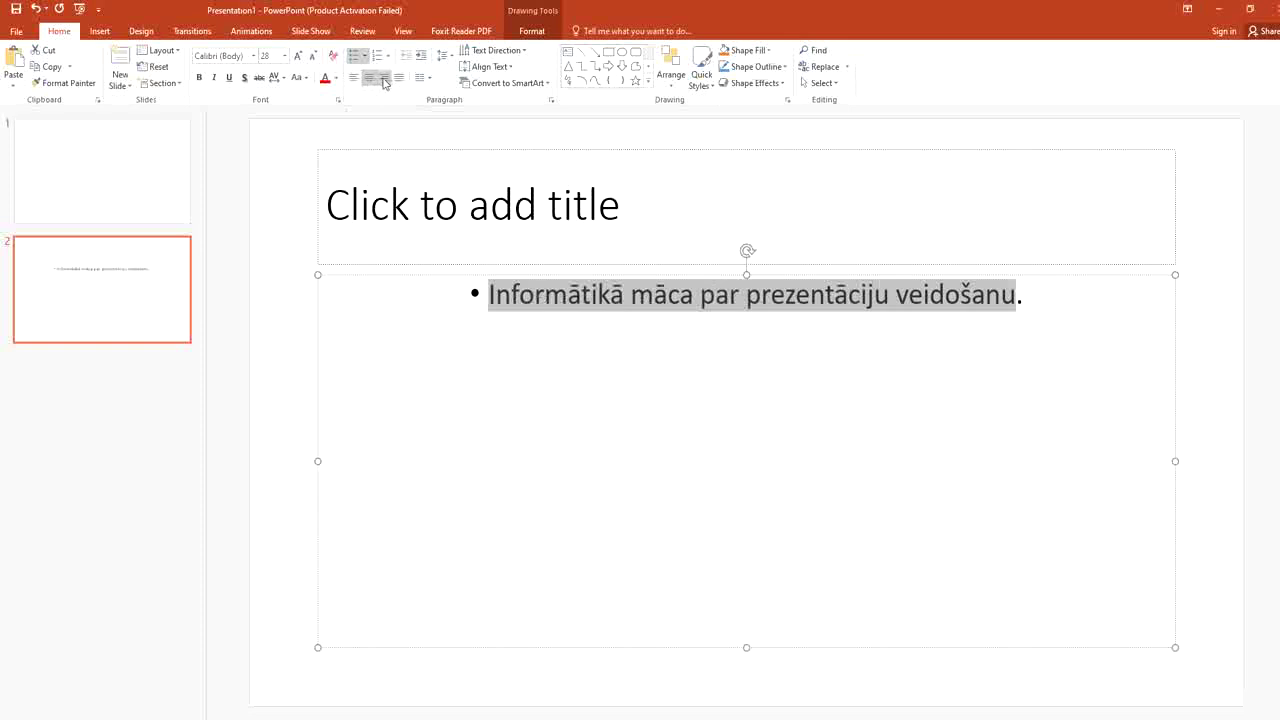
{"action": "left_click", "coordinate": [384, 80]}
{"action": "left_click", "coordinate": [399, 80]}
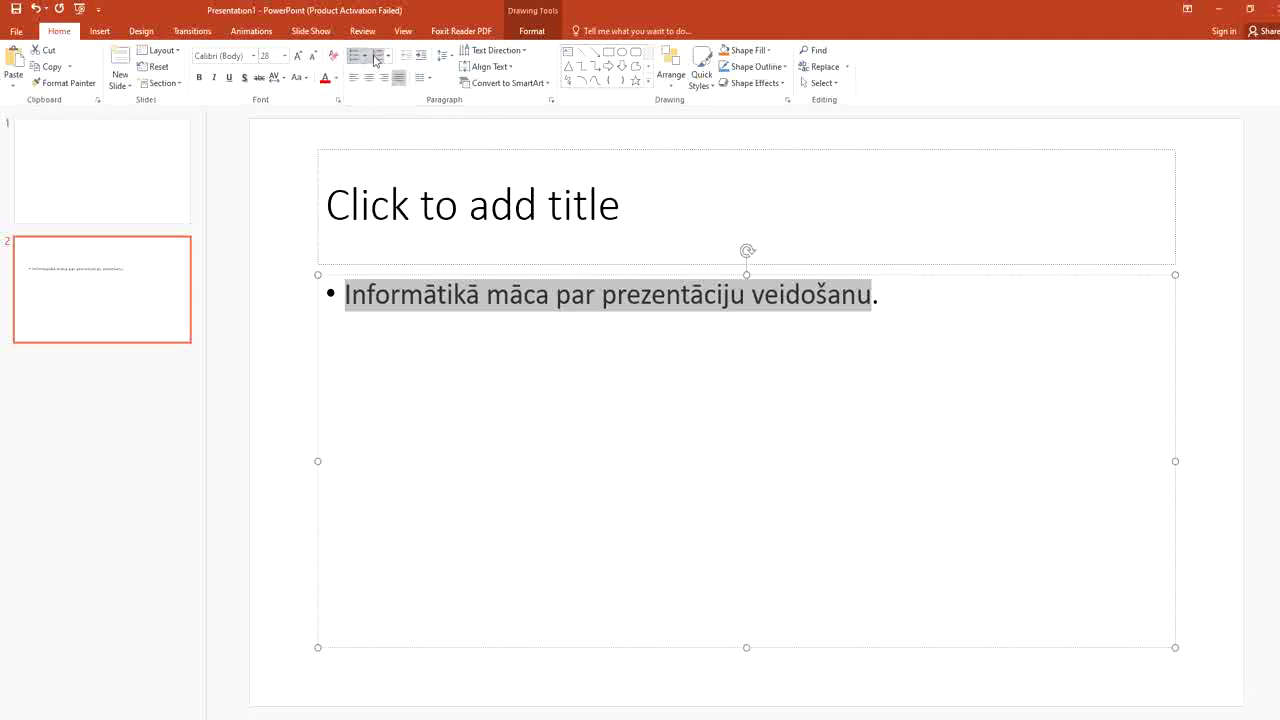
{"action": "left_click", "coordinate": [377, 57]}
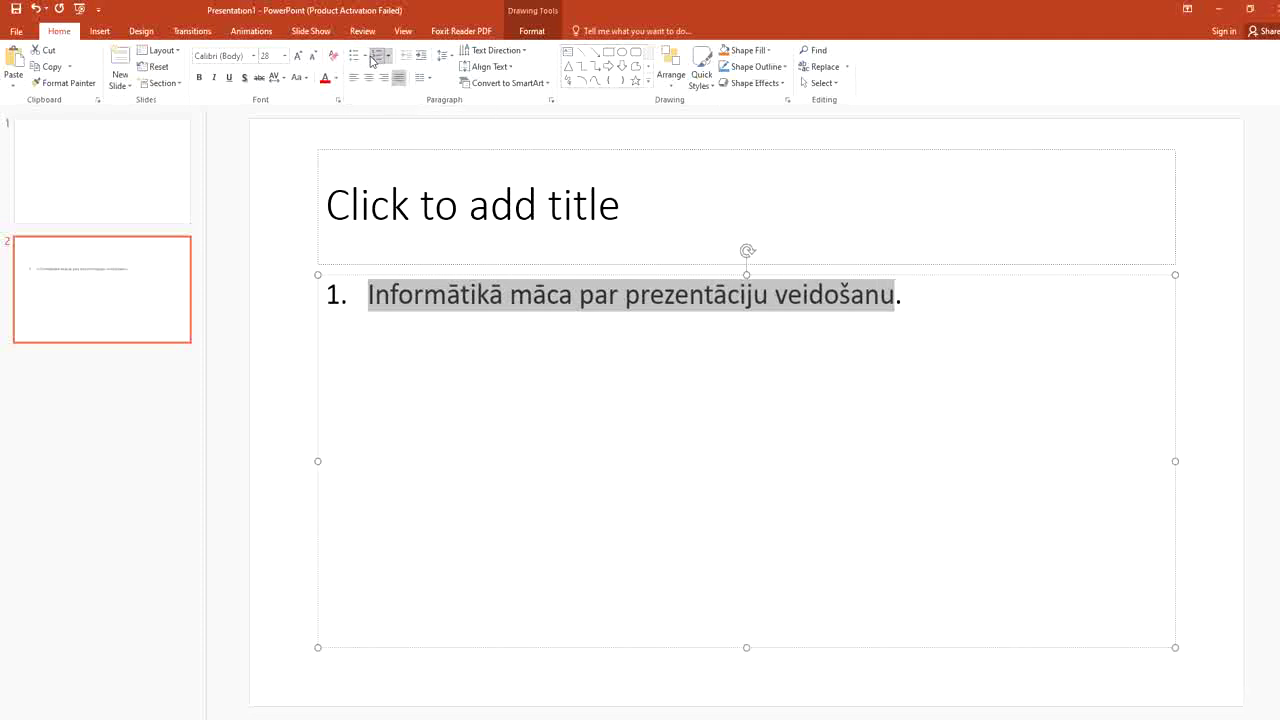
{"action": "left_click", "coordinate": [355, 56]}
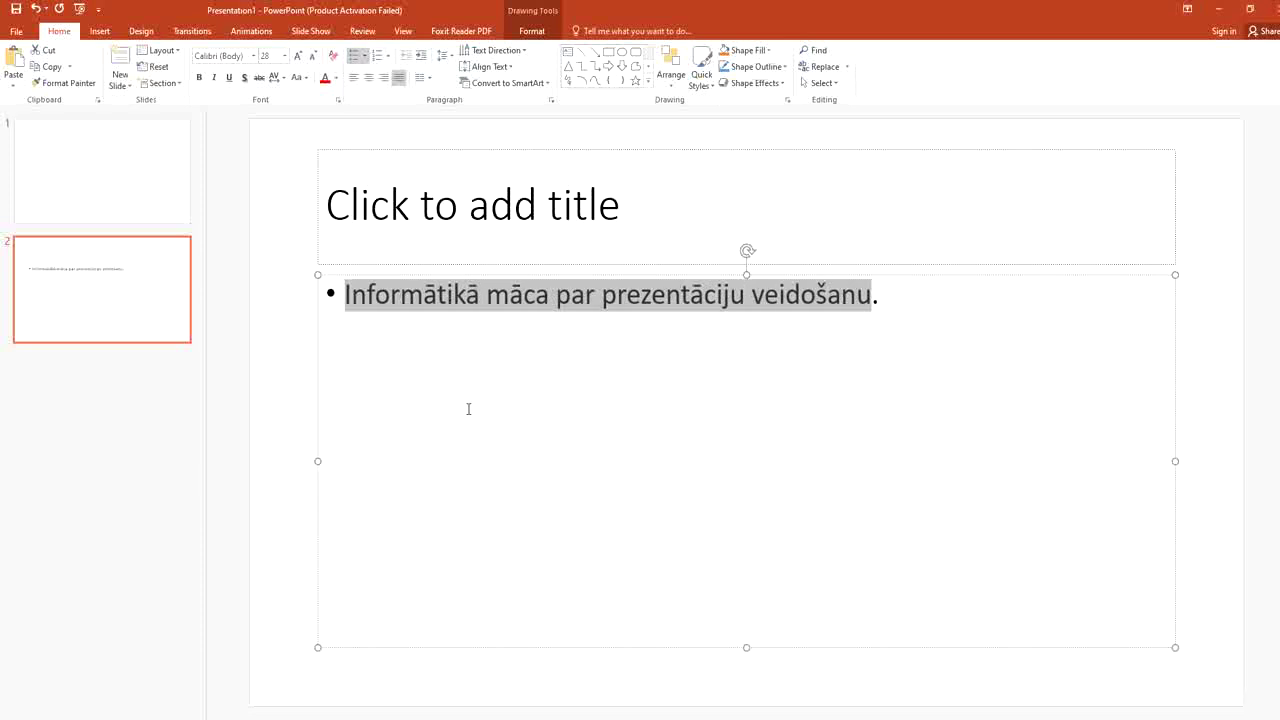
Apply paragraph spacing, try middle then top vertical text alignment, and bring up Text Direction.
{"action": "left_click", "coordinate": [551, 102]}
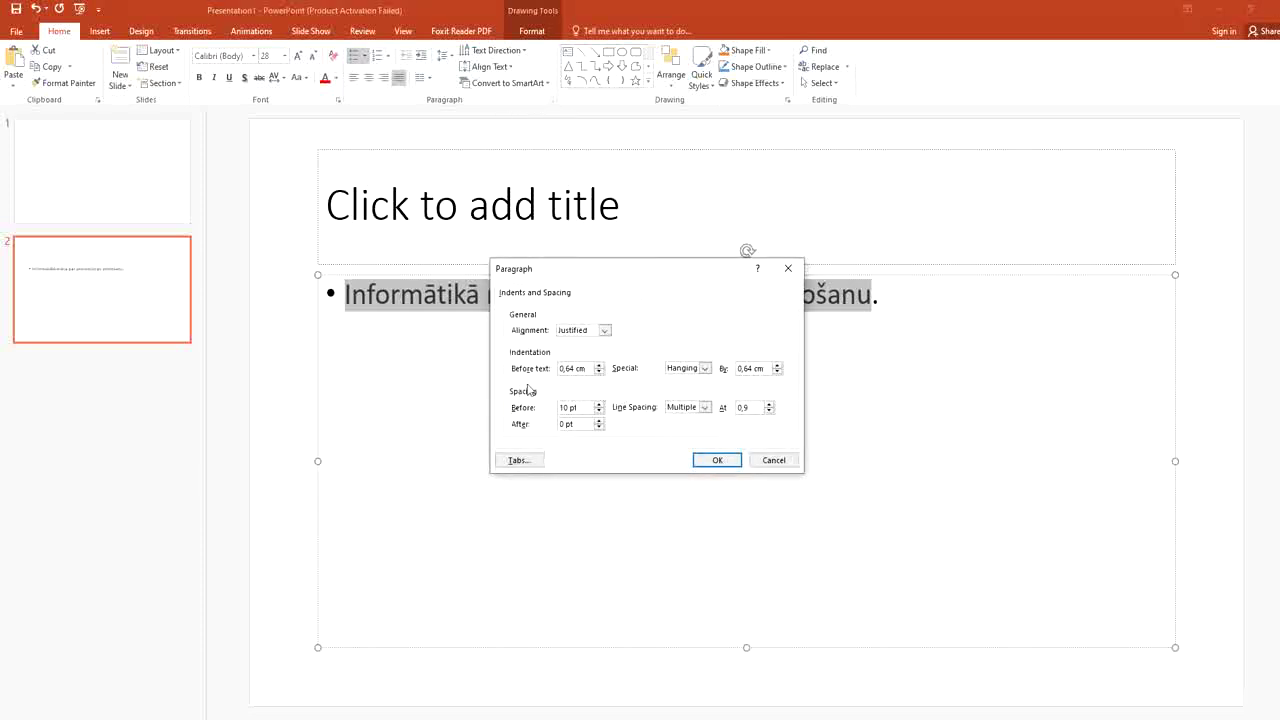
{"action": "key", "text": "Return"}
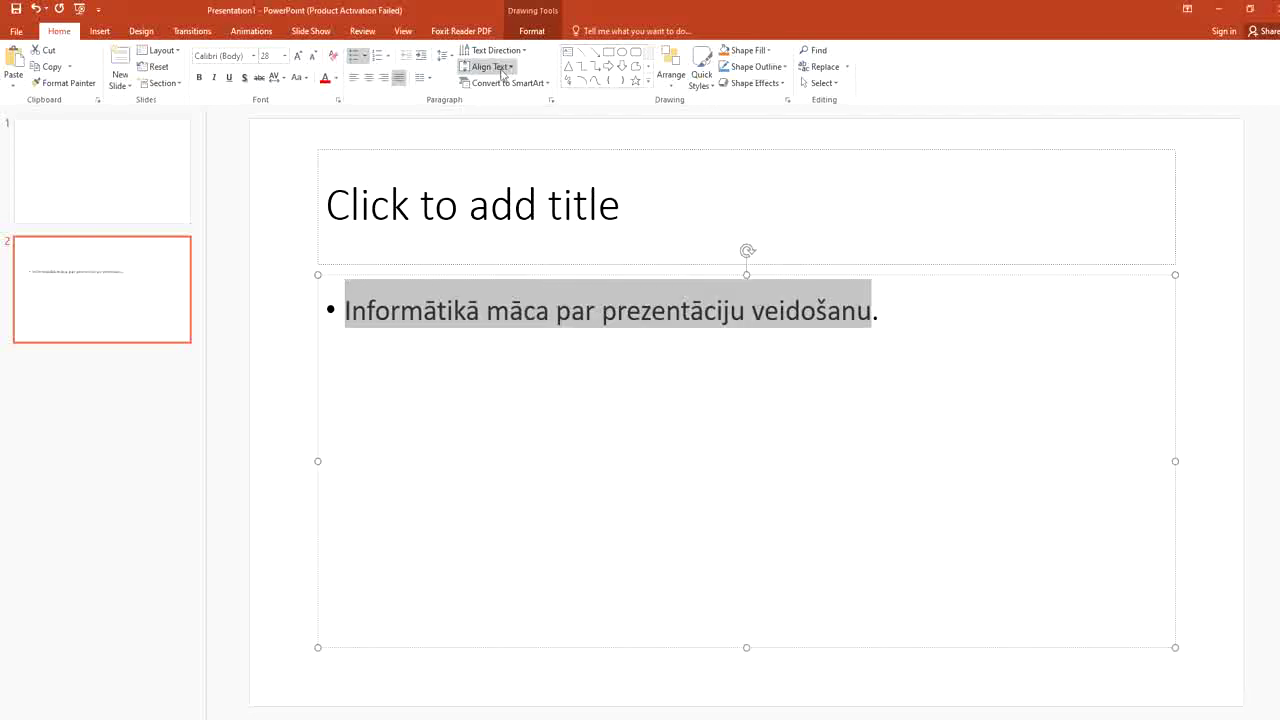
{"action": "left_click", "coordinate": [509, 67]}
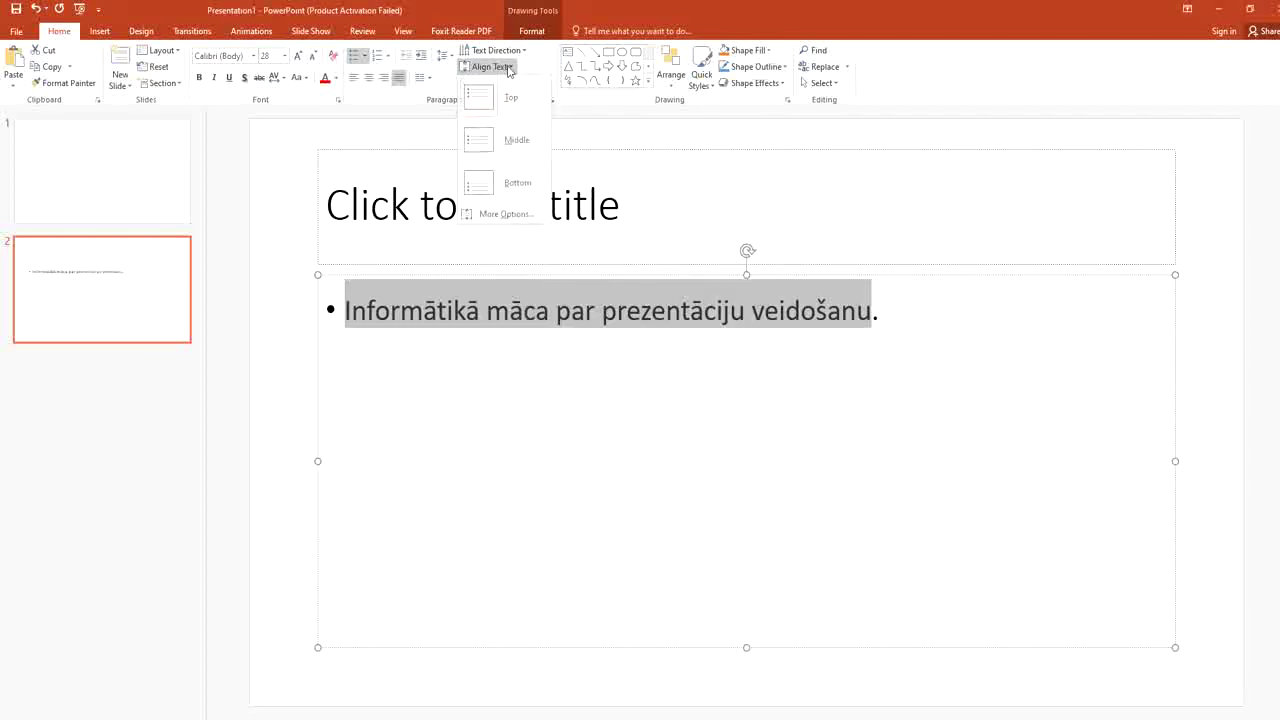
{"action": "left_click", "coordinate": [490, 106]}
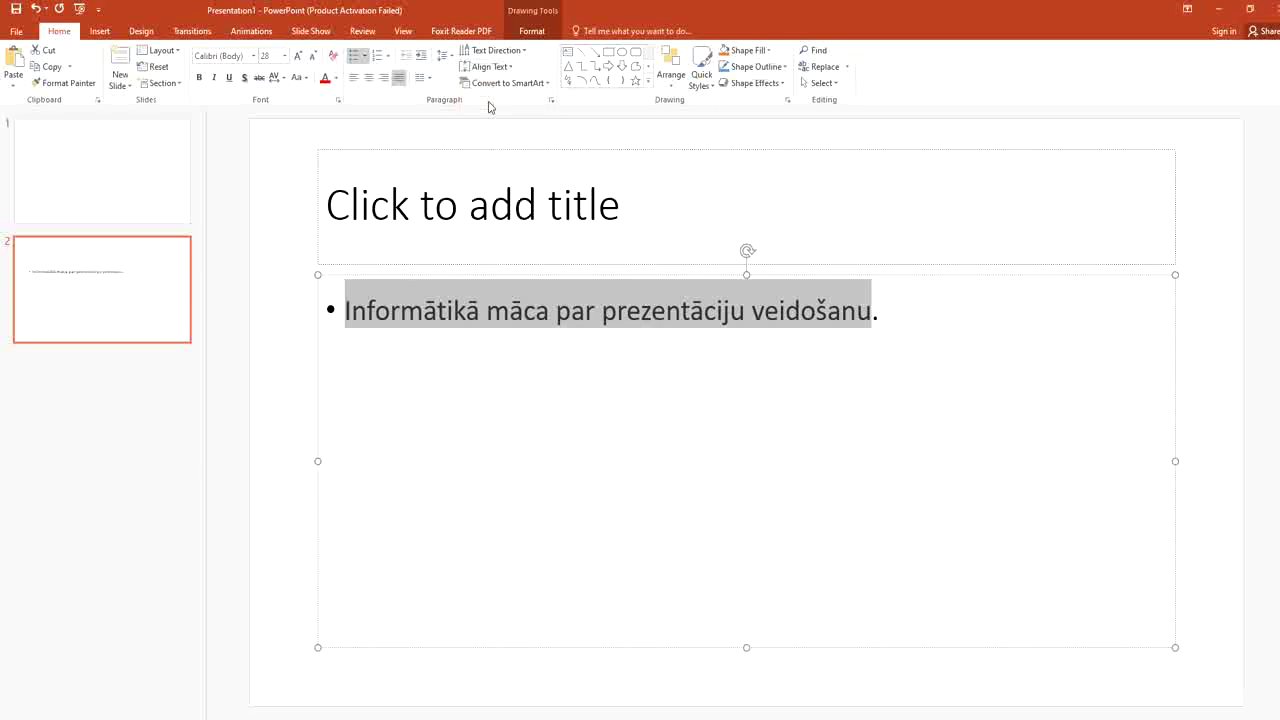
{"action": "left_click", "coordinate": [487, 66]}
{"action": "left_click", "coordinate": [517, 146]}
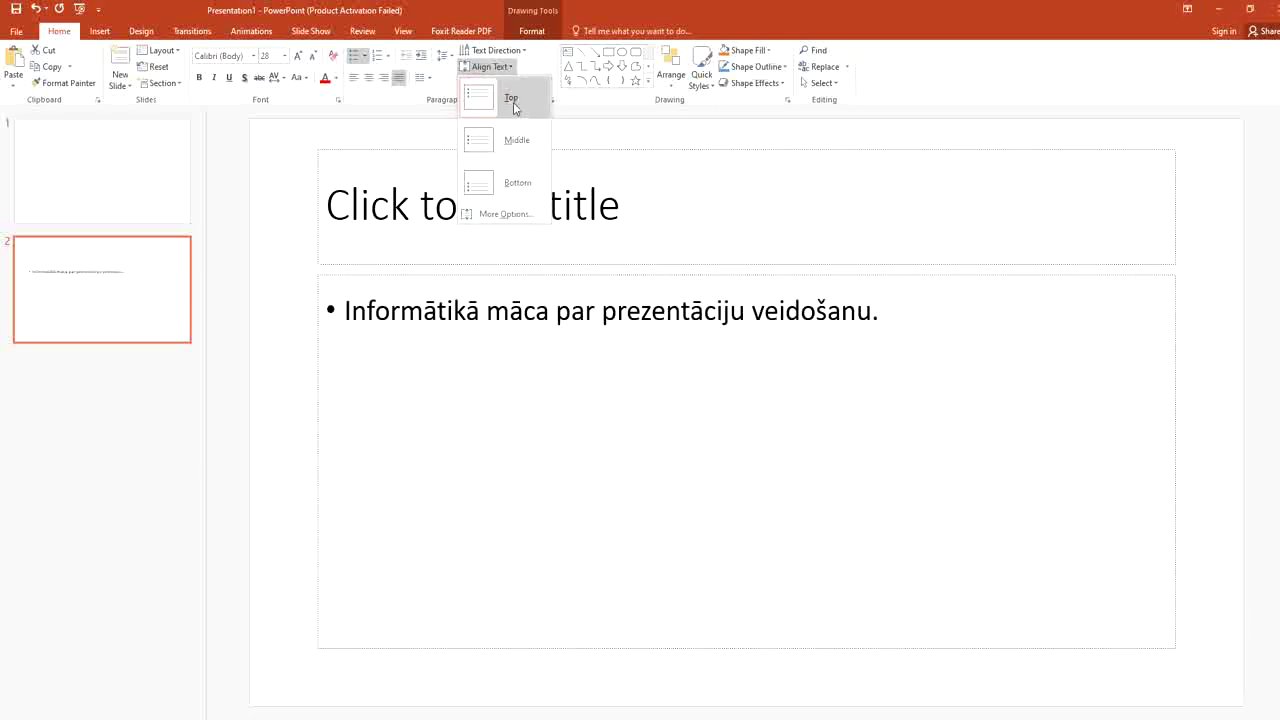
{"action": "left_click", "coordinate": [512, 104]}
{"action": "left_click", "coordinate": [523, 50]}
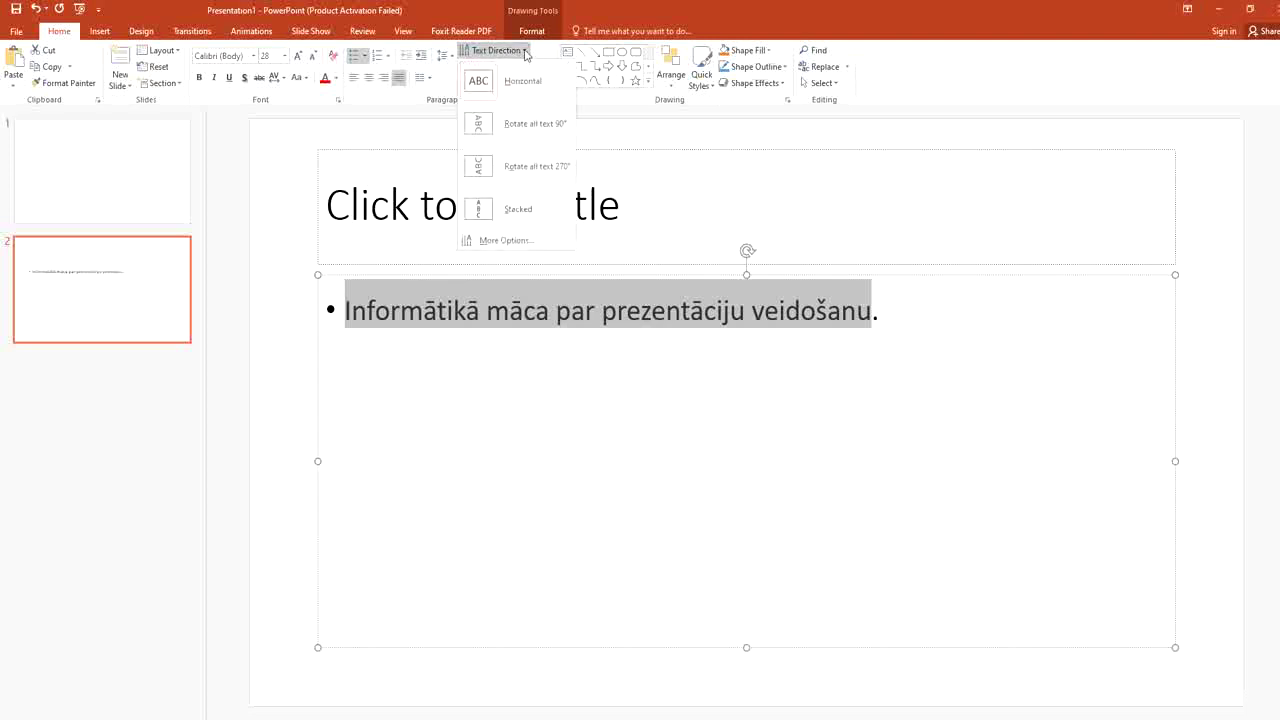